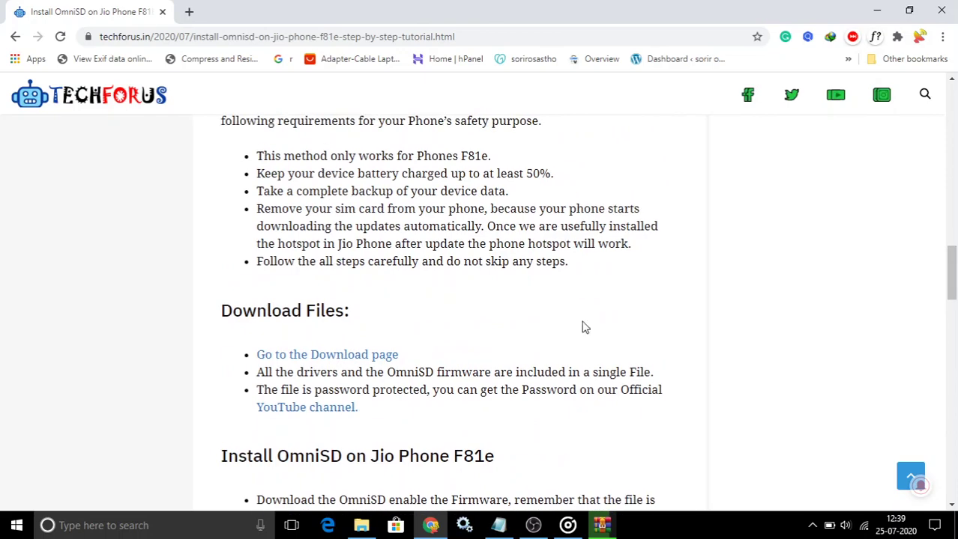
Step: Open the article's download page link, and add the line "In the website full tutorial present." to the notes in Notepad
left_click(351, 355)
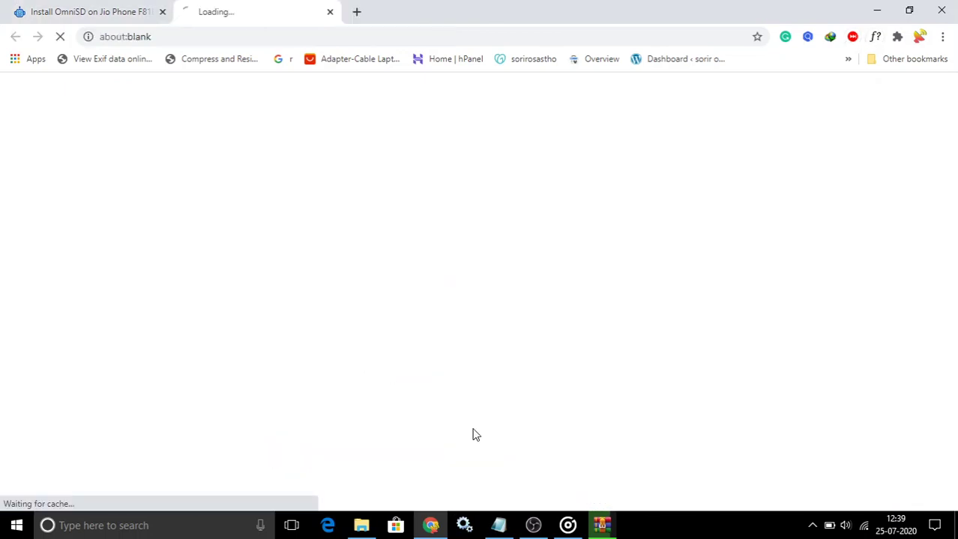
left_click(498, 526)
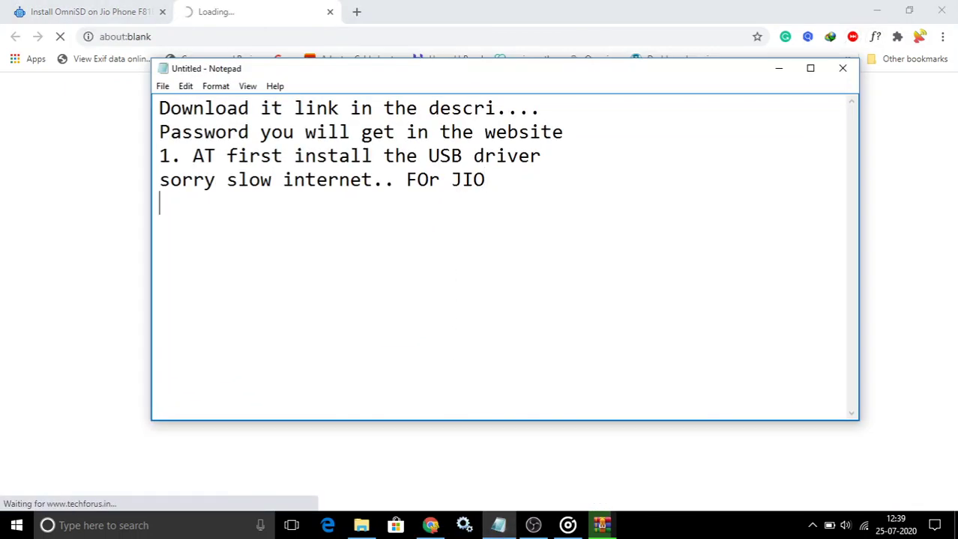
type("In ")
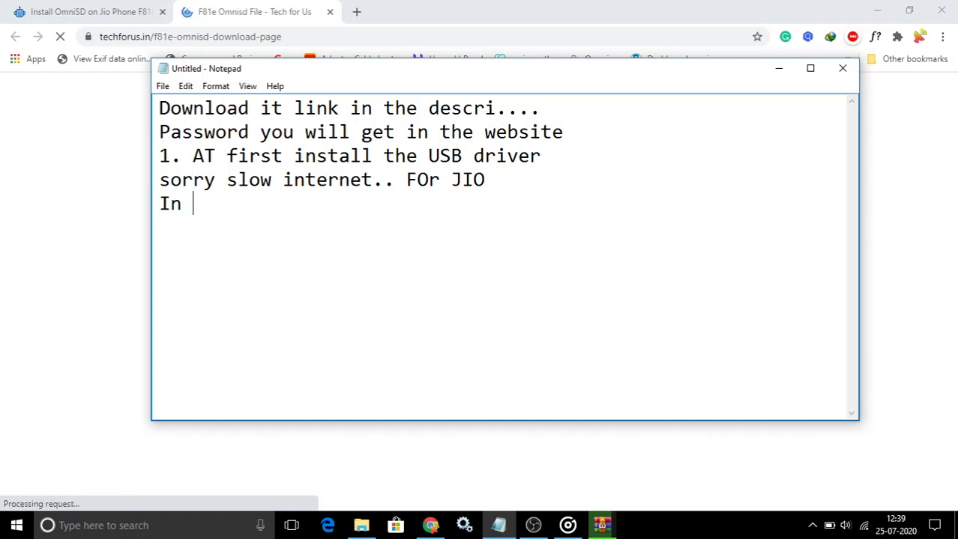
type("the webs")
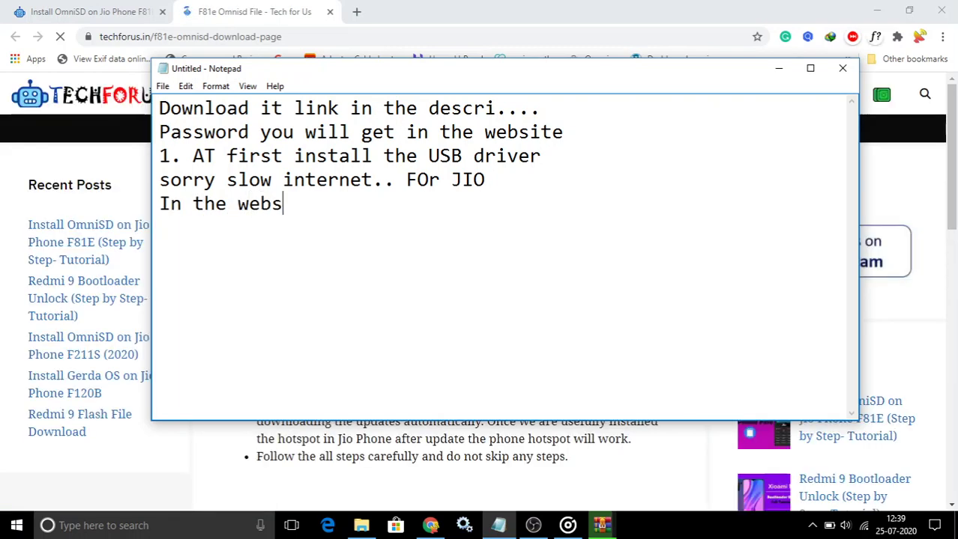
type("ite ")
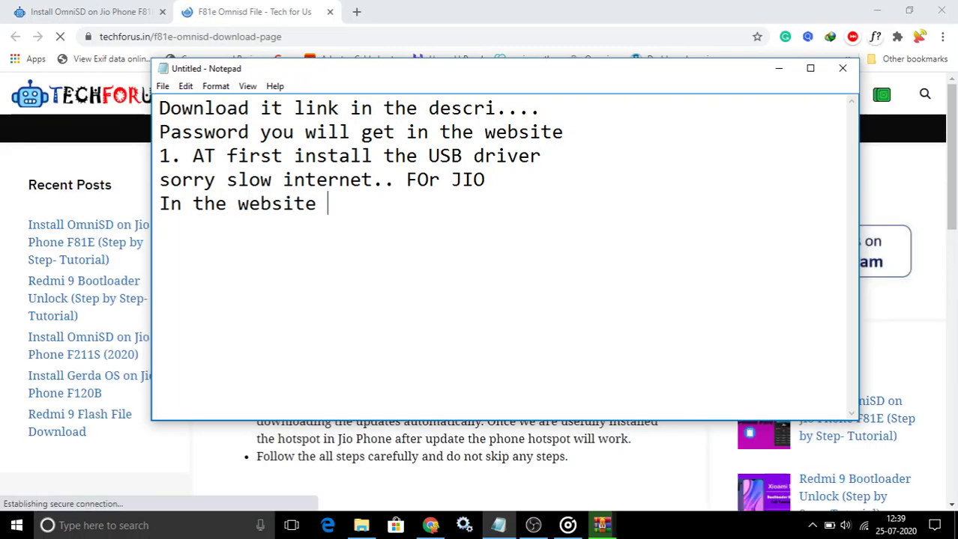
type("full tu")
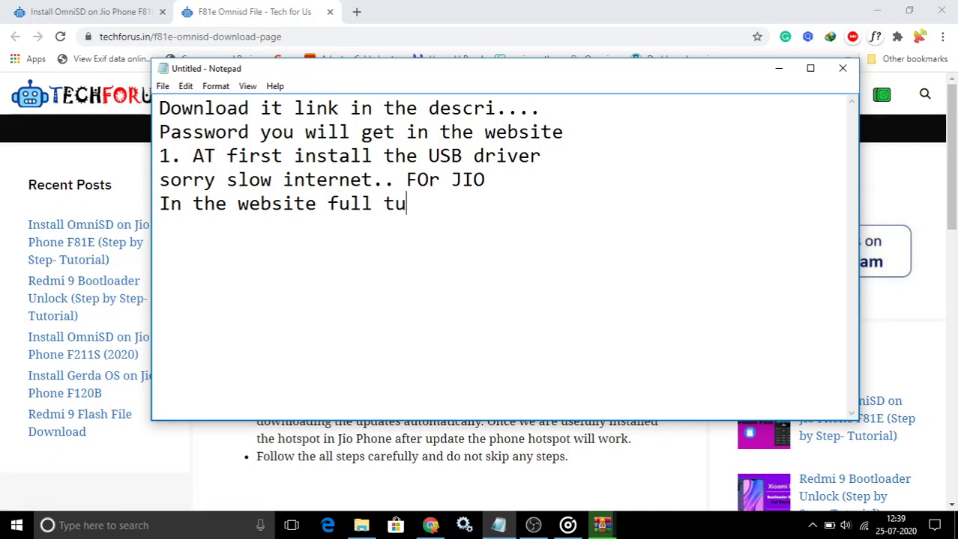
type("toria")
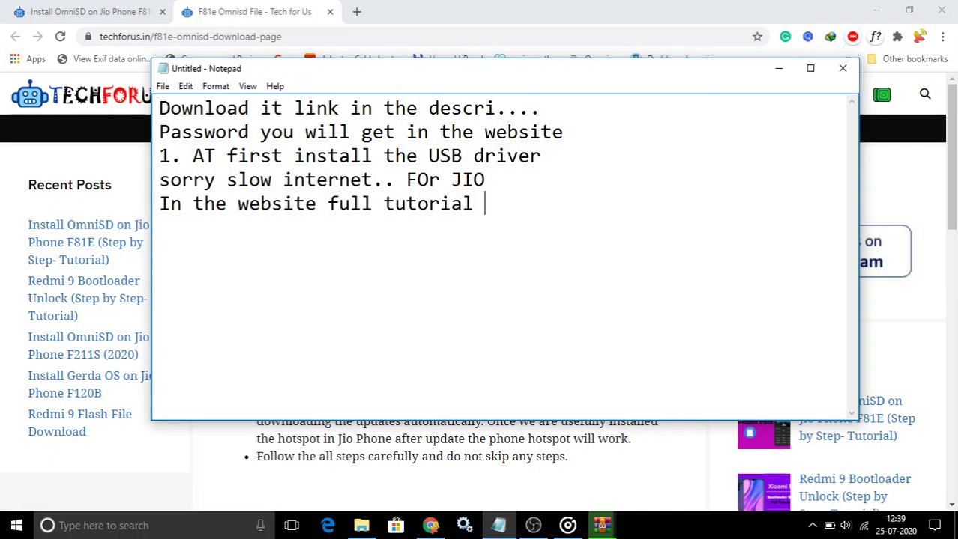
type("l ")
type("presen")
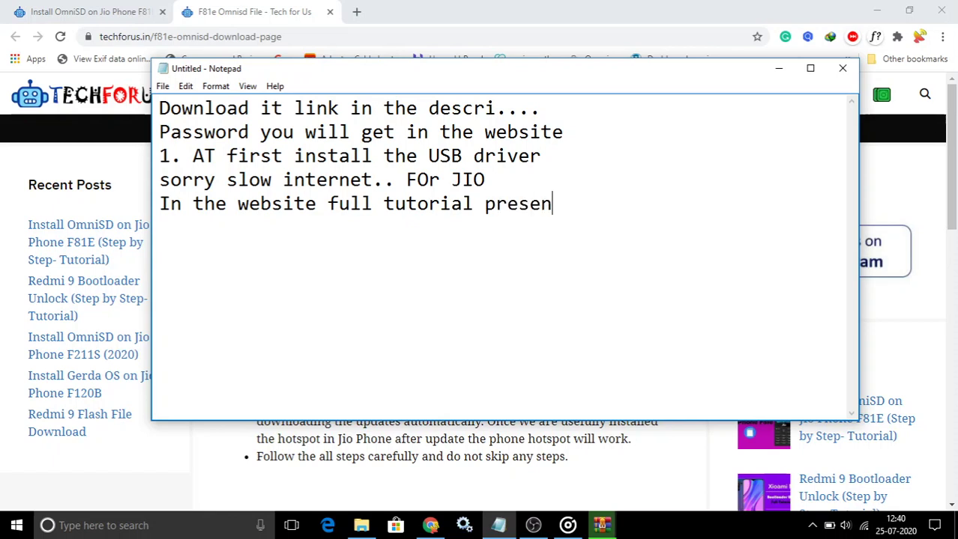
type("t.")
Step: Add "Also Join our Telegram Group" to the notes after a blank line, and minimize Notepad
key("Return")
type("Al")
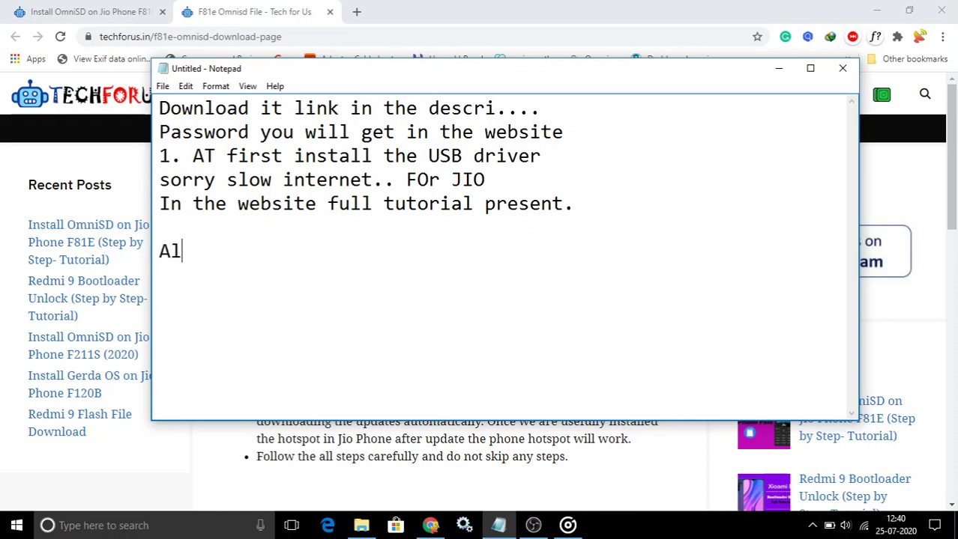
type("so Join ")
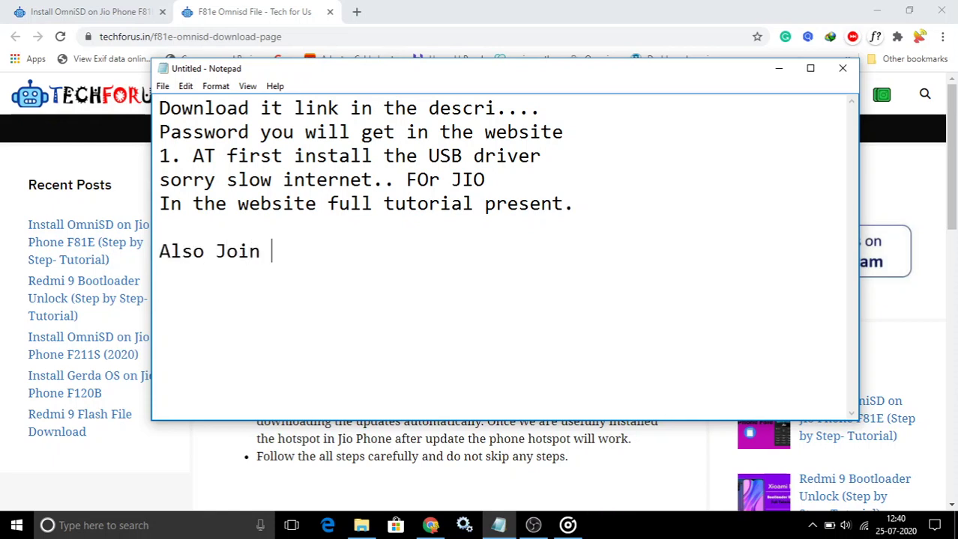
type("our Tel")
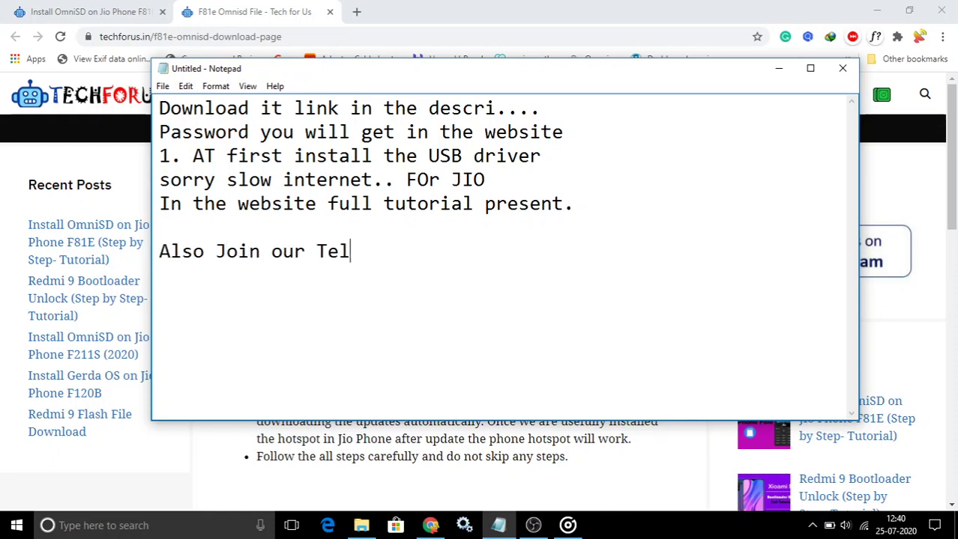
type("egram Gr")
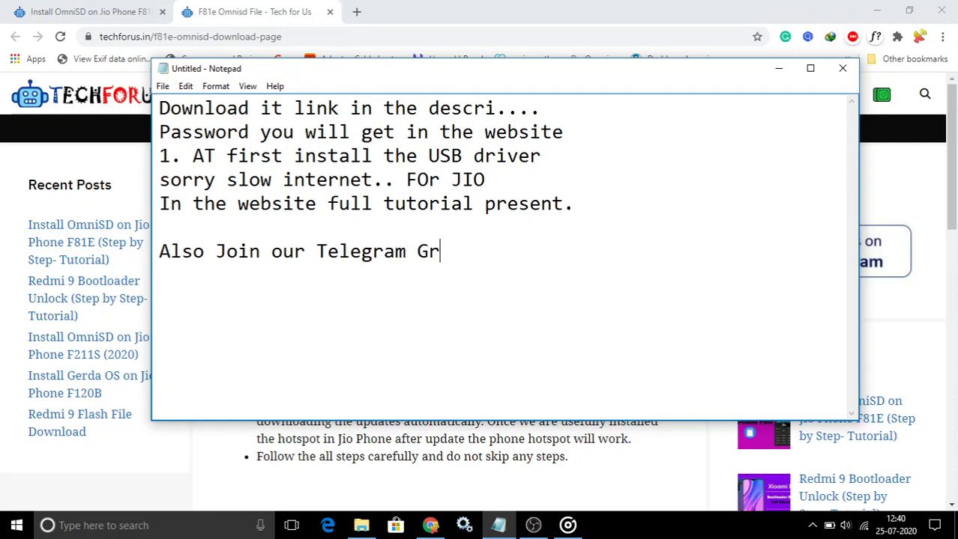
type("oup")
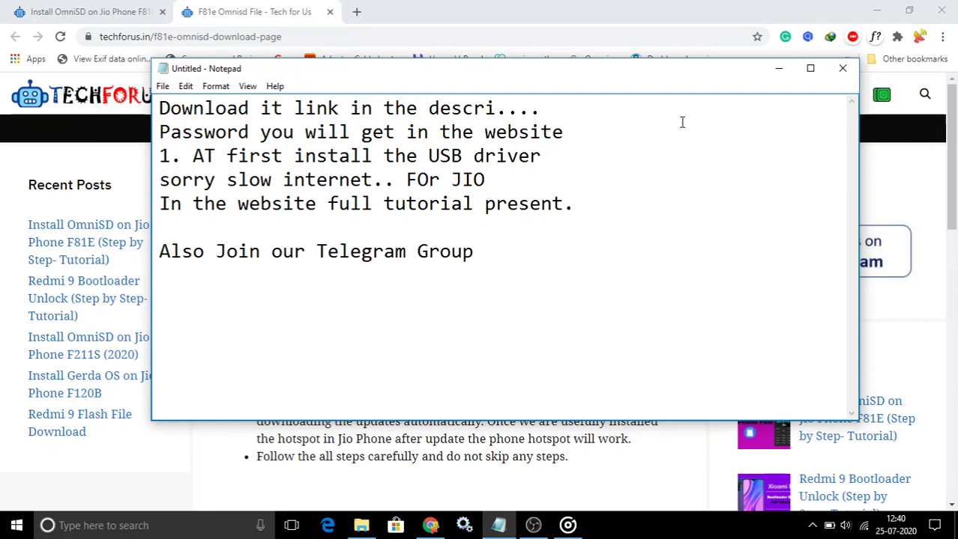
left_click(779, 69)
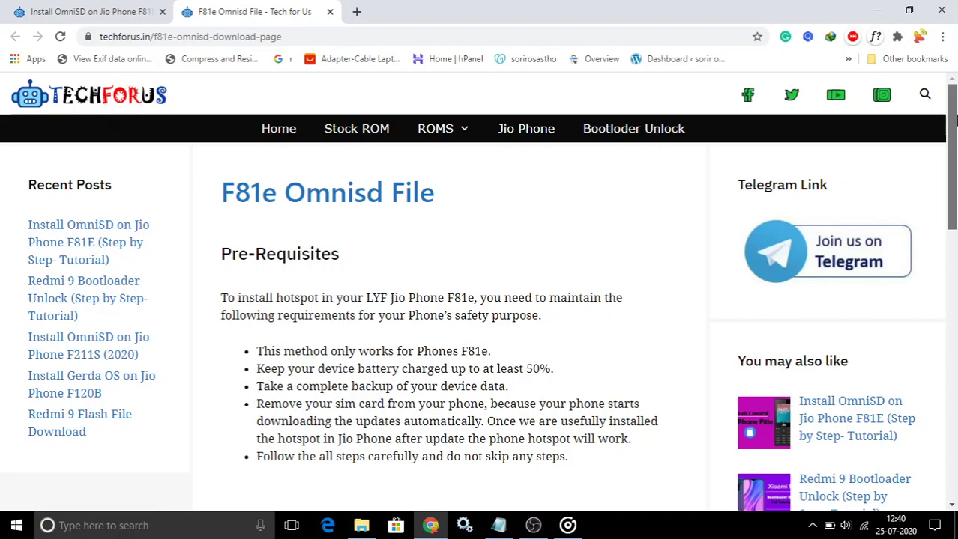
Step: Follow the download page link at the end of the F81e Omnisd File article
left_click_drag(954, 134, 955, 314)
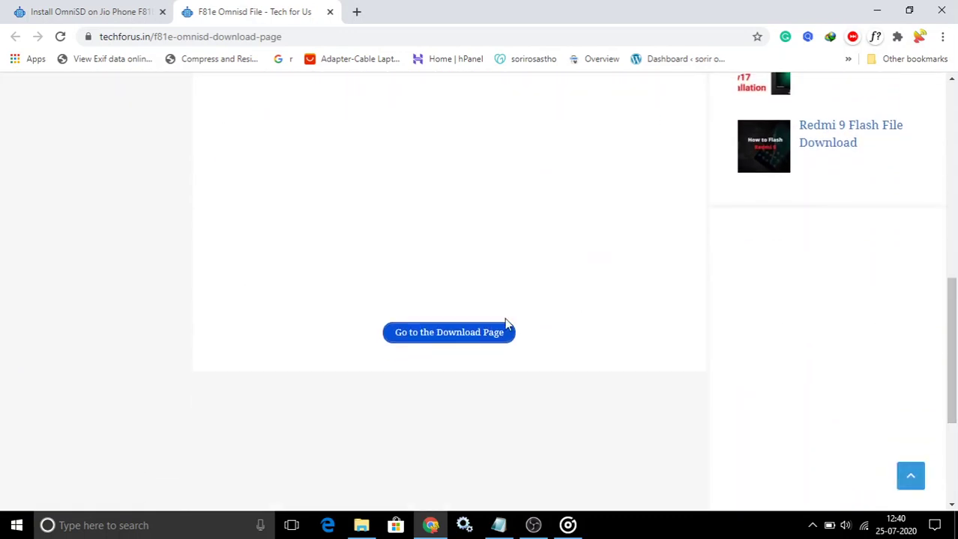
left_click(462, 334)
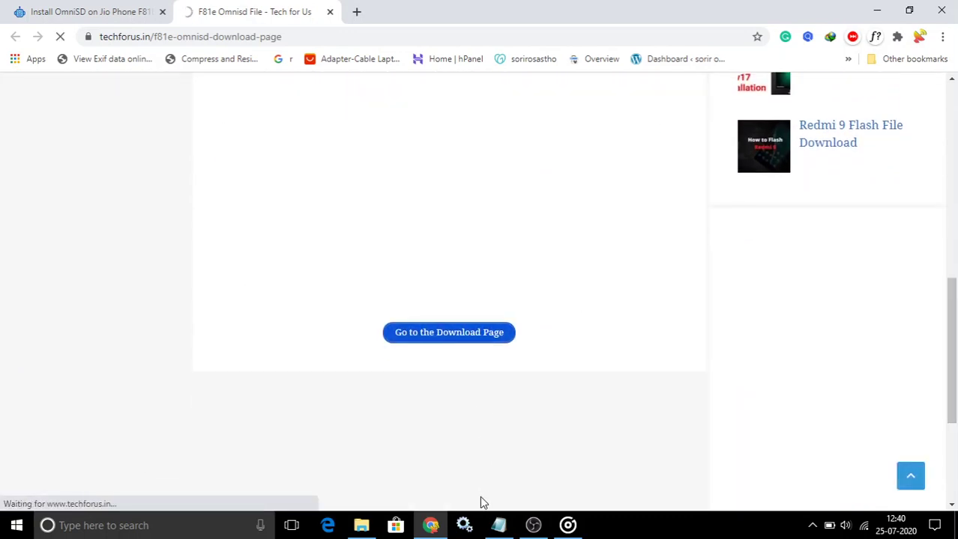
Step: Switch to File Explorer and browse the nested LYF-F211S_OMNISD_FILE_BY_T24_TIME folders to the SPRD_NPI_USBDriver_1.4 folder, checking its drivers subfolder
left_click(361, 525)
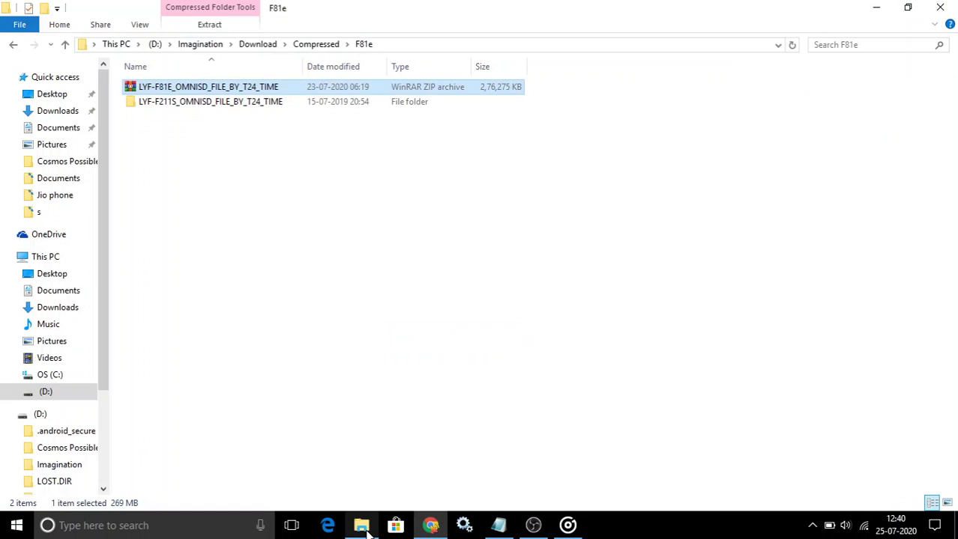
double_click(316, 105)
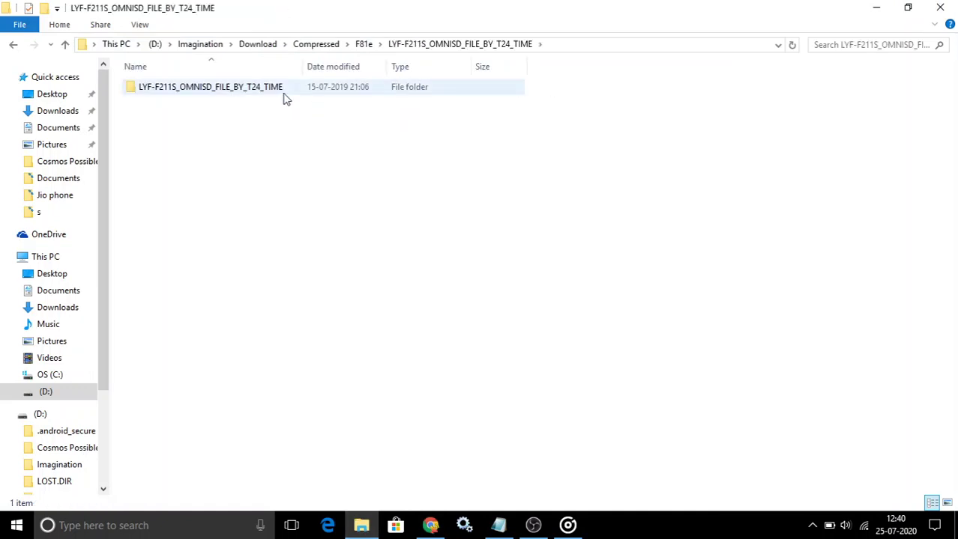
double_click(284, 93)
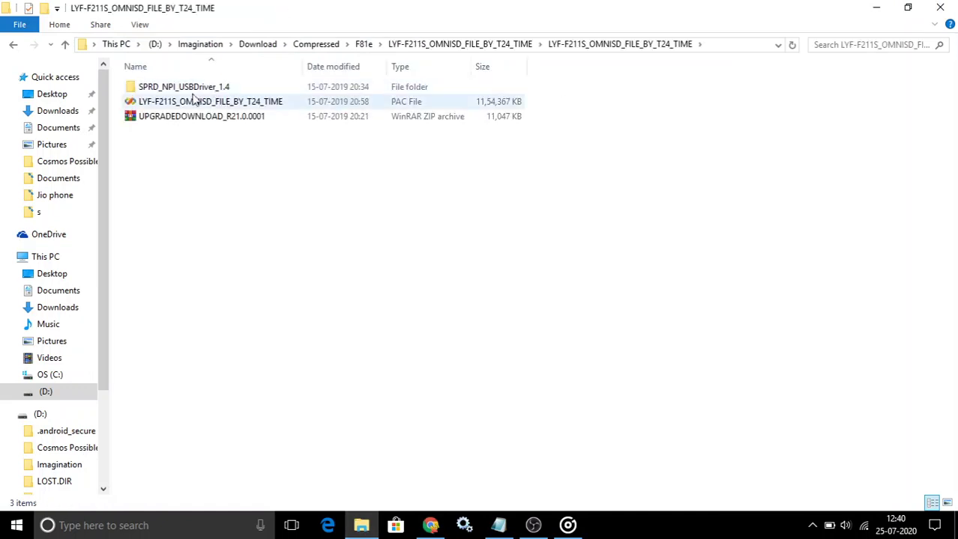
double_click(234, 90)
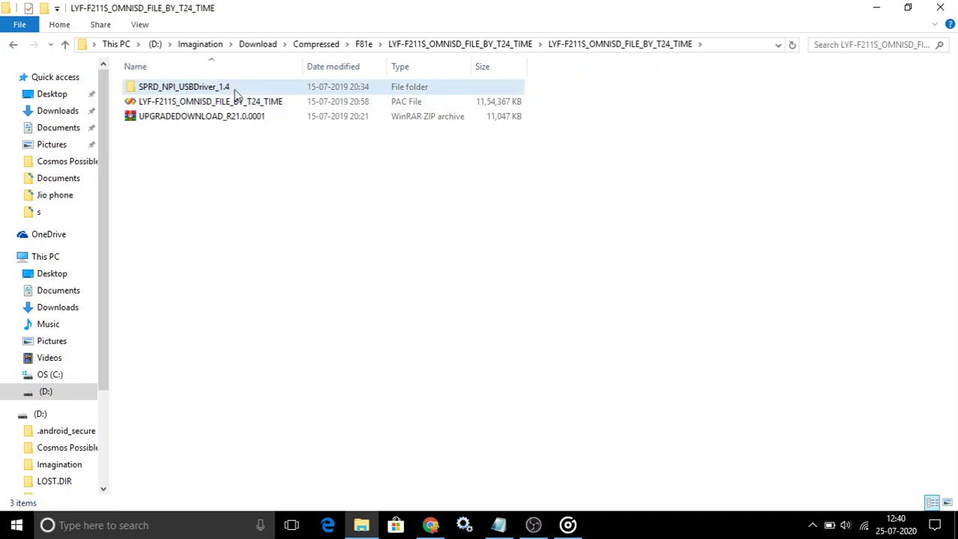
left_click(234, 93)
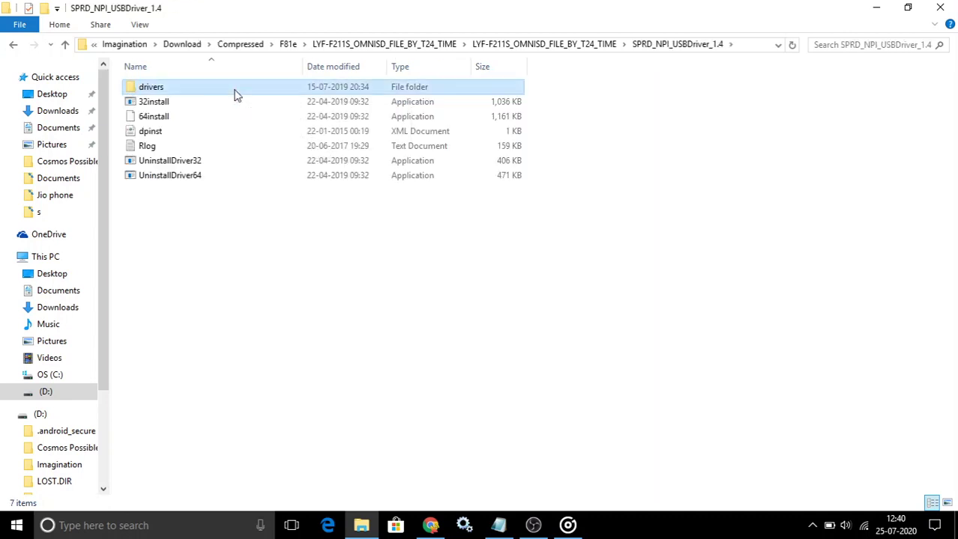
double_click(233, 93)
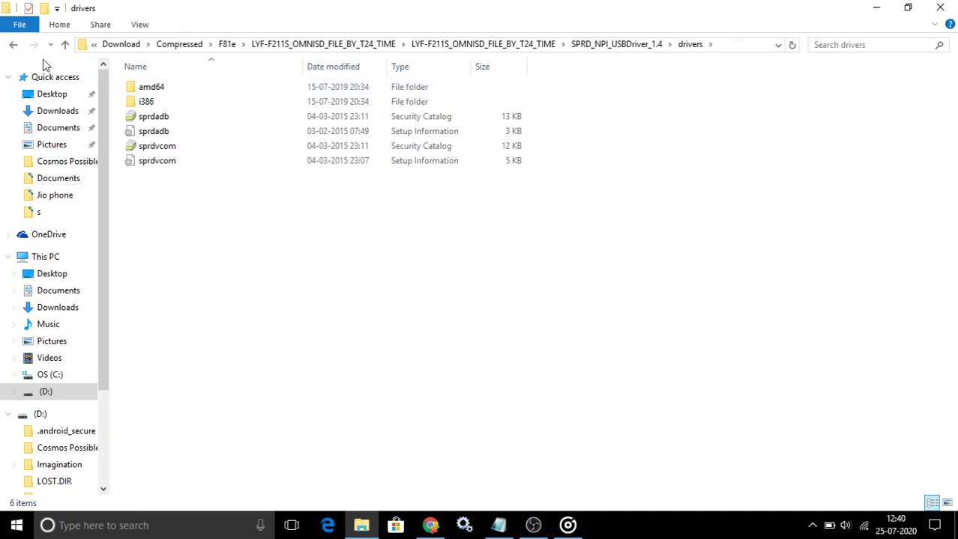
left_click(15, 46)
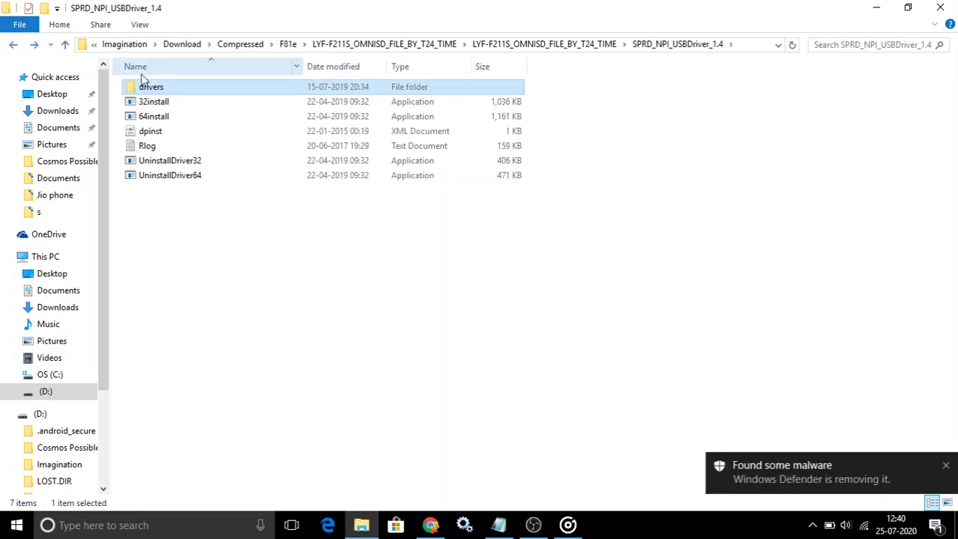
Step: Switch to Notepad, add "Turn off windows defender" to the notes after a blank line, and minimize it
left_click(501, 525)
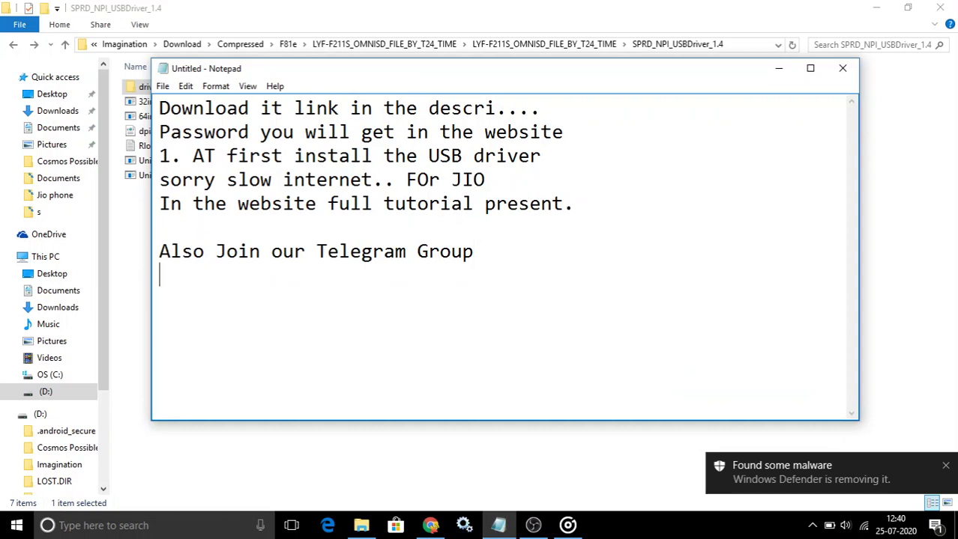
type("Turn")
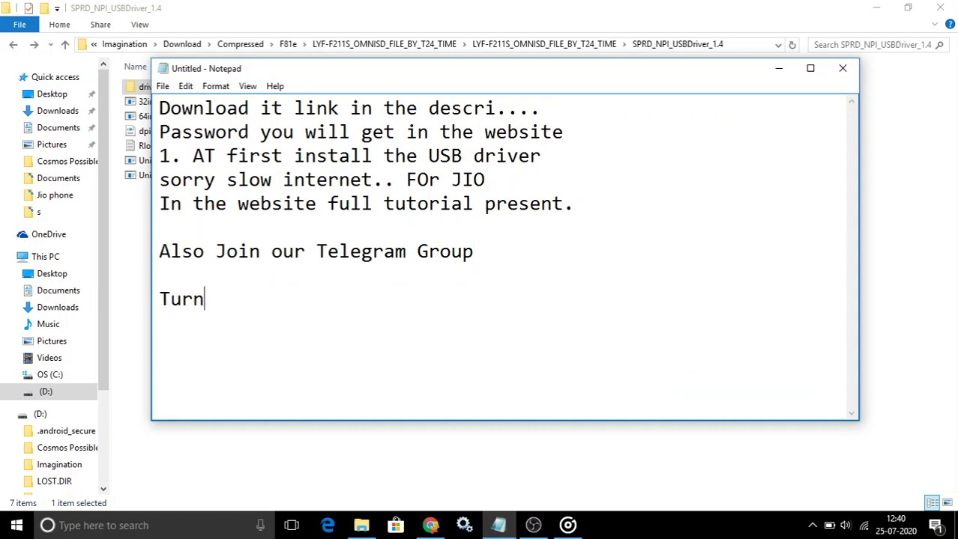
type(" off window")
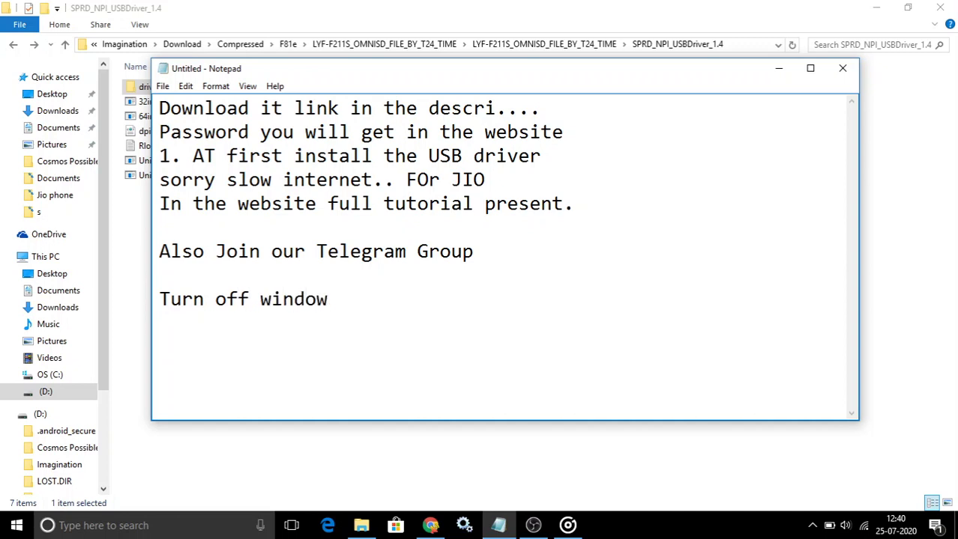
type("s defen")
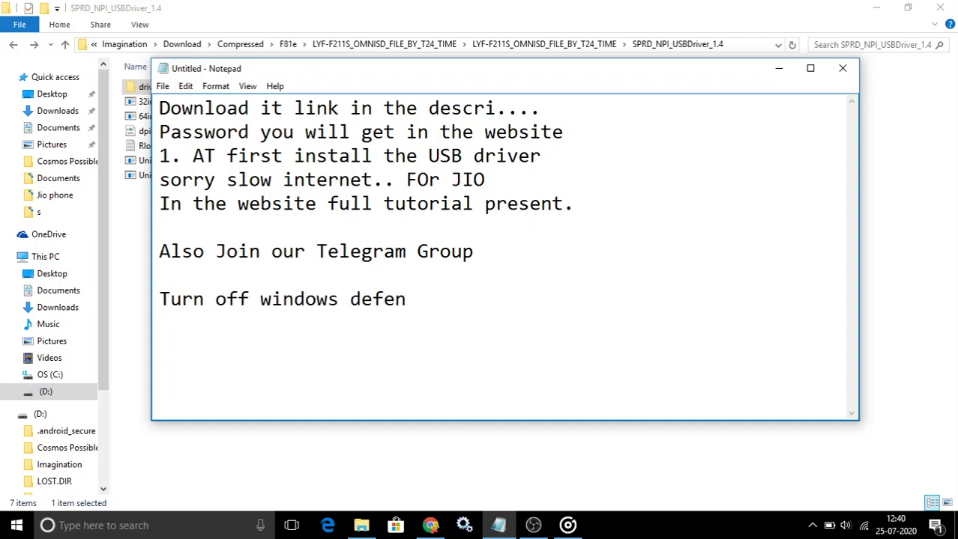
type("der")
left_click(782, 74)
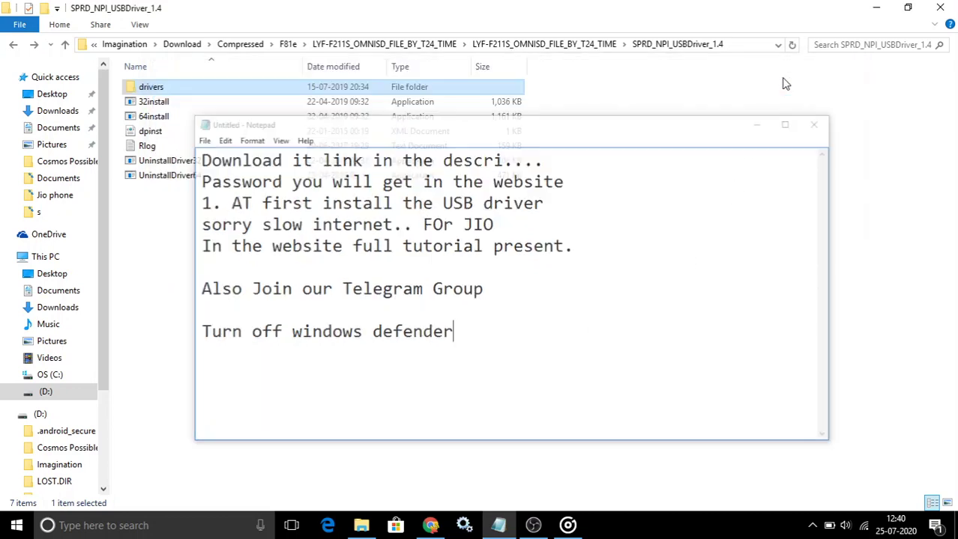
Step: Search Windows for the Windows Defender settings, turn off Real-time protection, and minimize the Settings window
left_click(182, 523)
type("win")
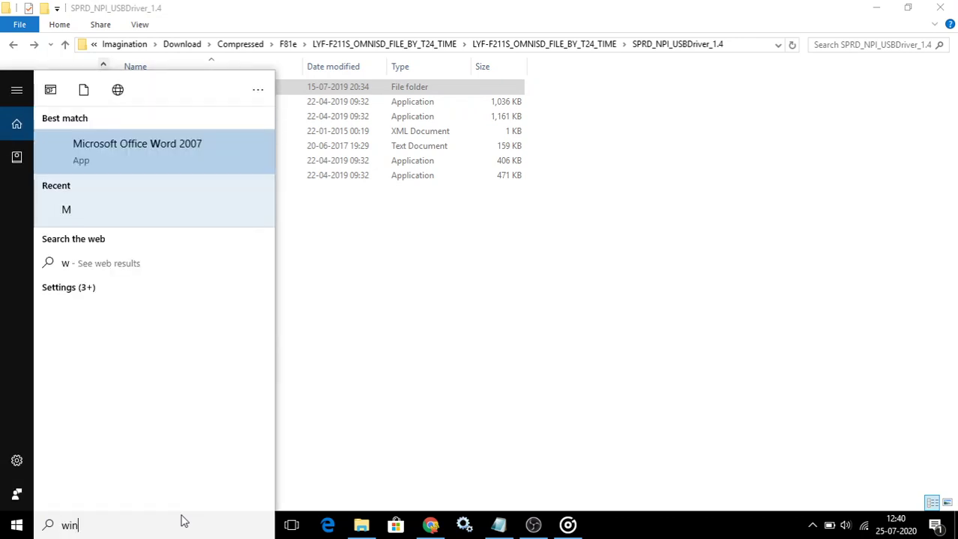
type("dows")
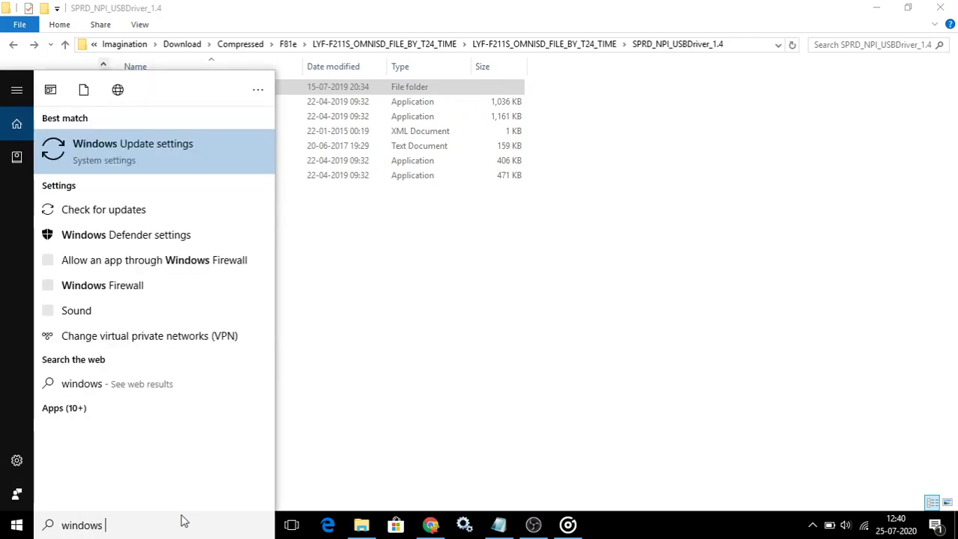
key("Down")
key("Down")
key("Down")
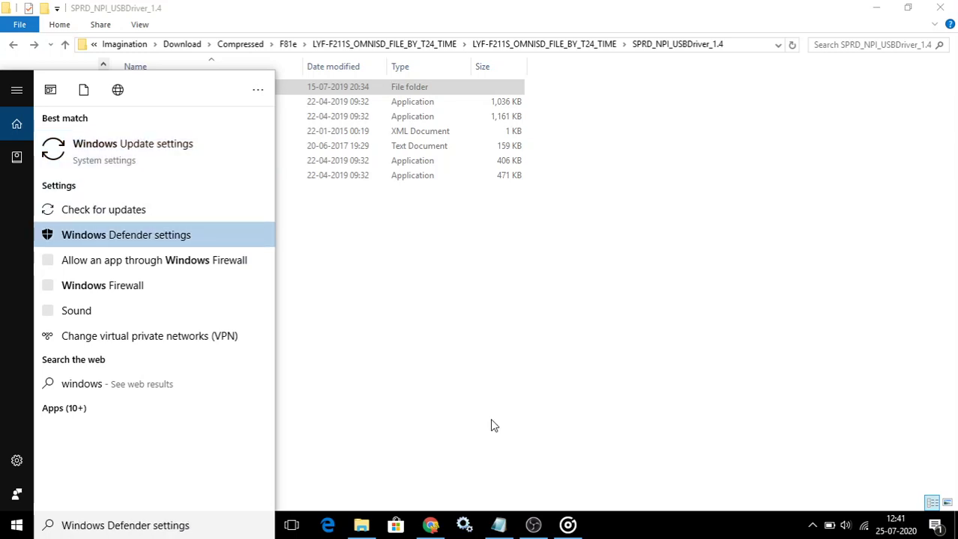
left_click(501, 527)
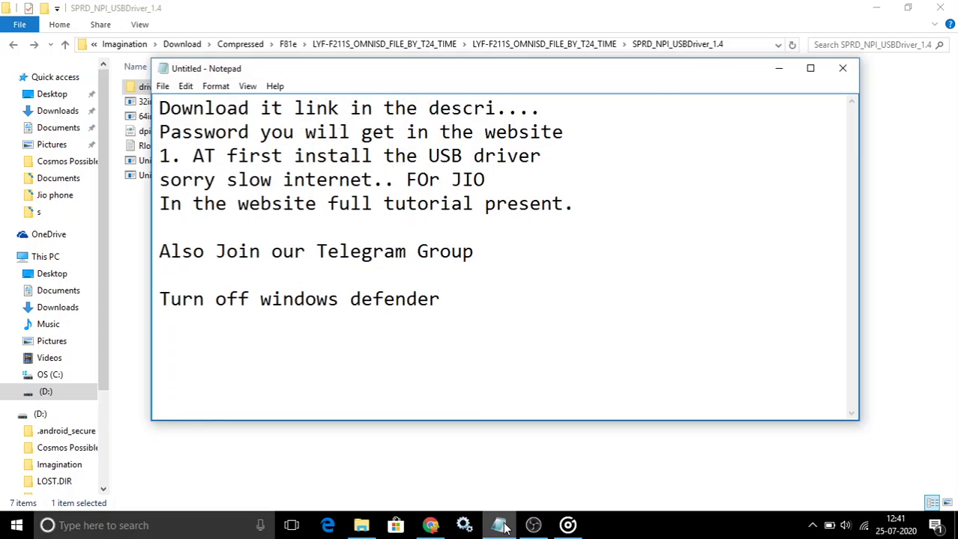
left_click(503, 526)
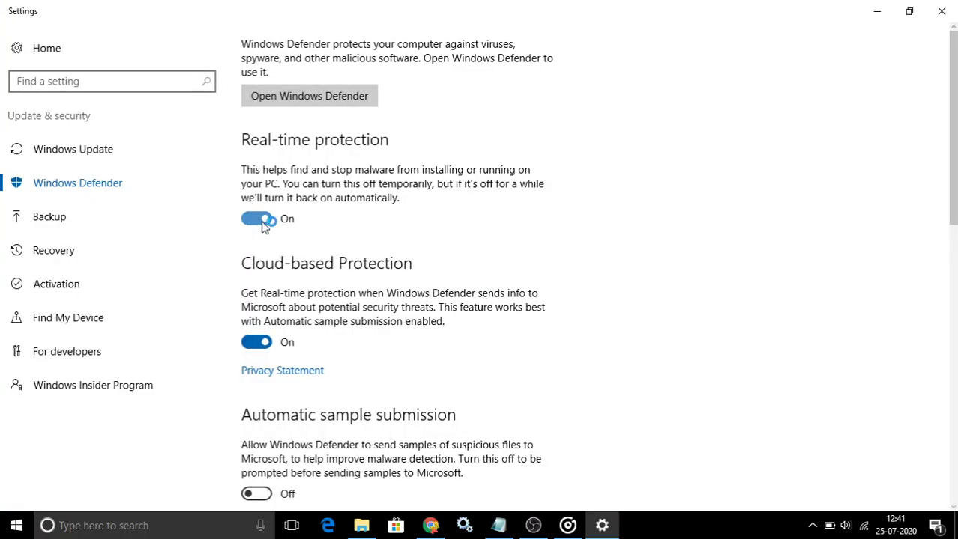
left_click(262, 219)
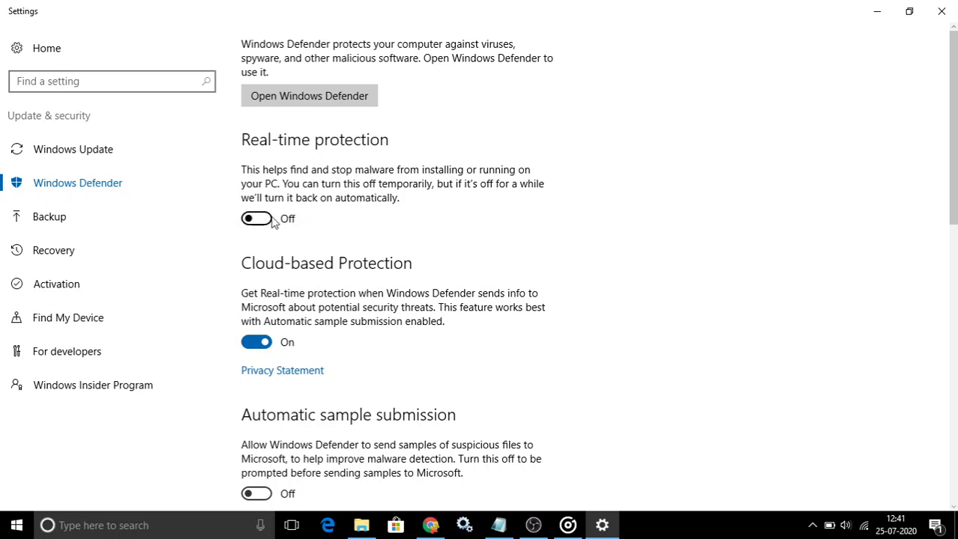
left_click(875, 15)
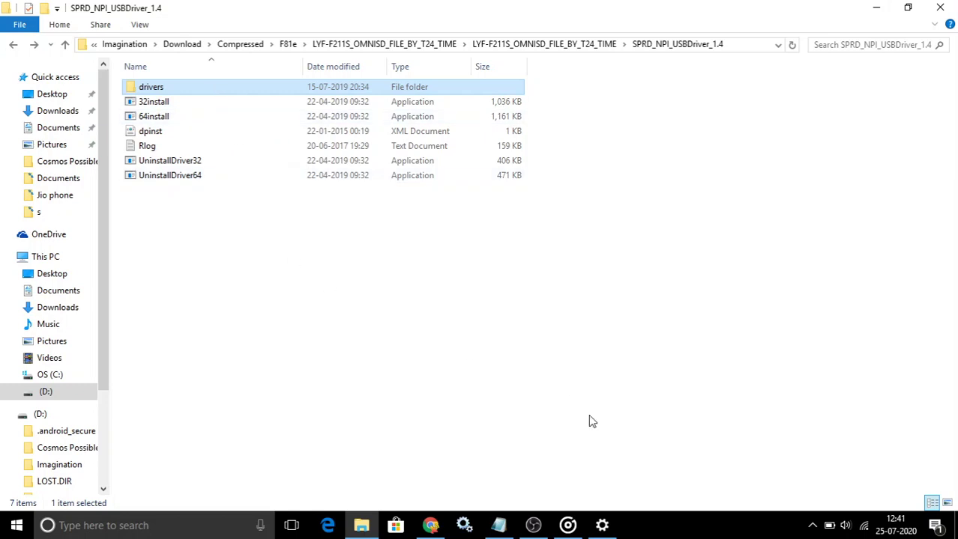
Step: Switch to Notepad and add the line "Install the driver.." below the Windows Defender note
left_click(503, 524)
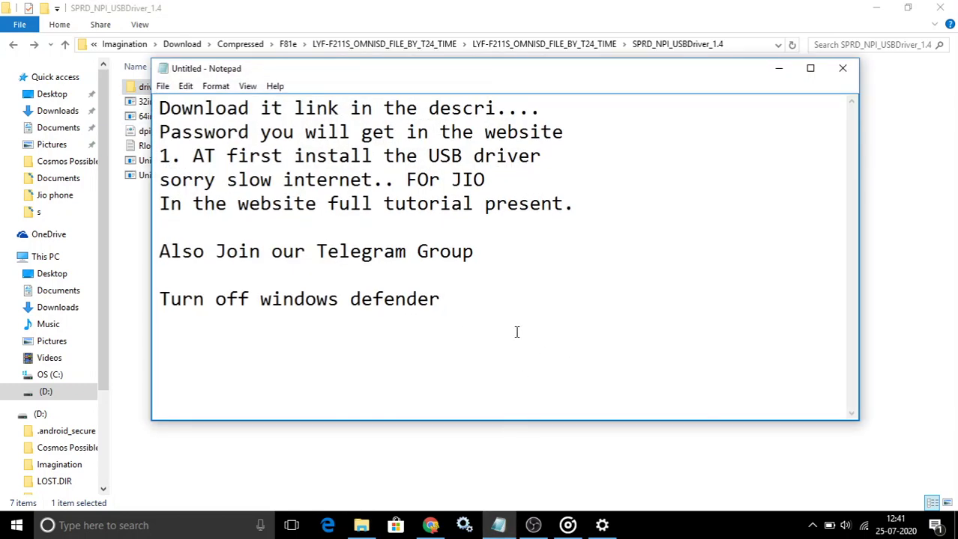
key("Return")
type("Install the drievr")
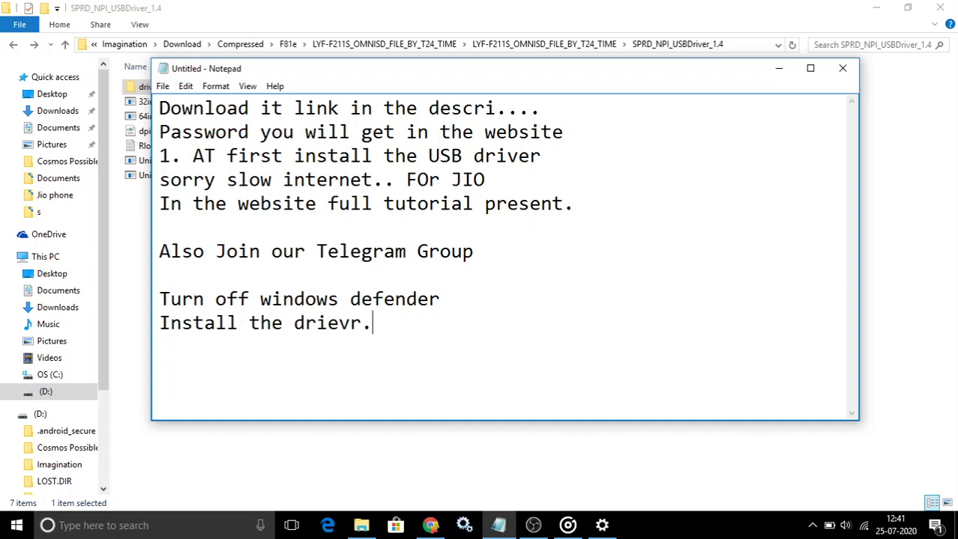
type(".")
key("BackSpace")
key("BackSpace")
key("BackSpace")
key("BackSpace")
type("ver..")
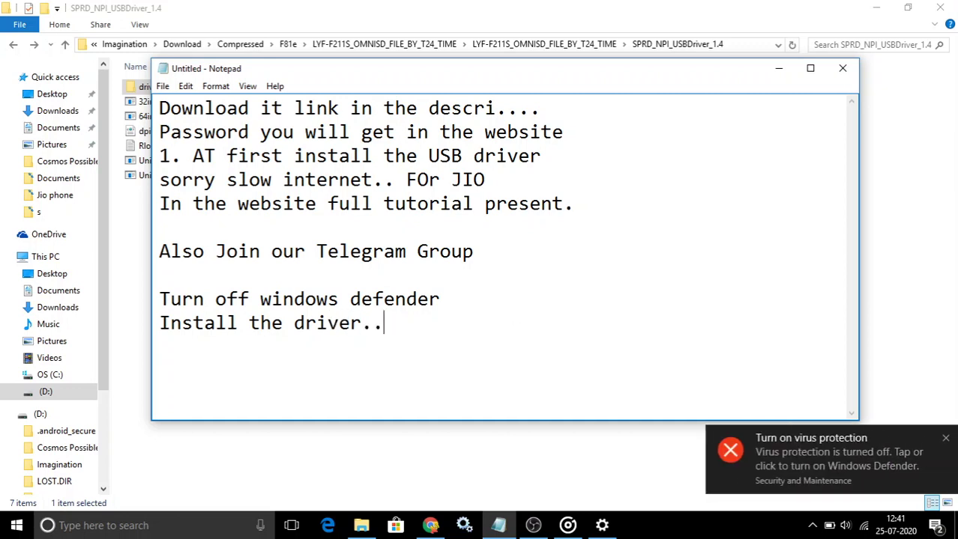
Step: Continue the driver line with "IF your pc is 32 bit then install" and minimize Notepad
type(" IF you")
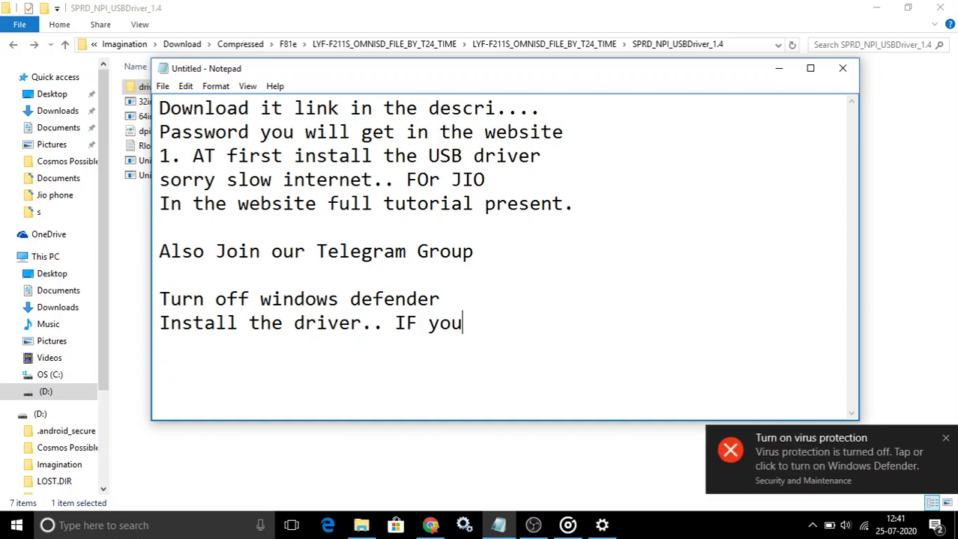
type("r pc ")
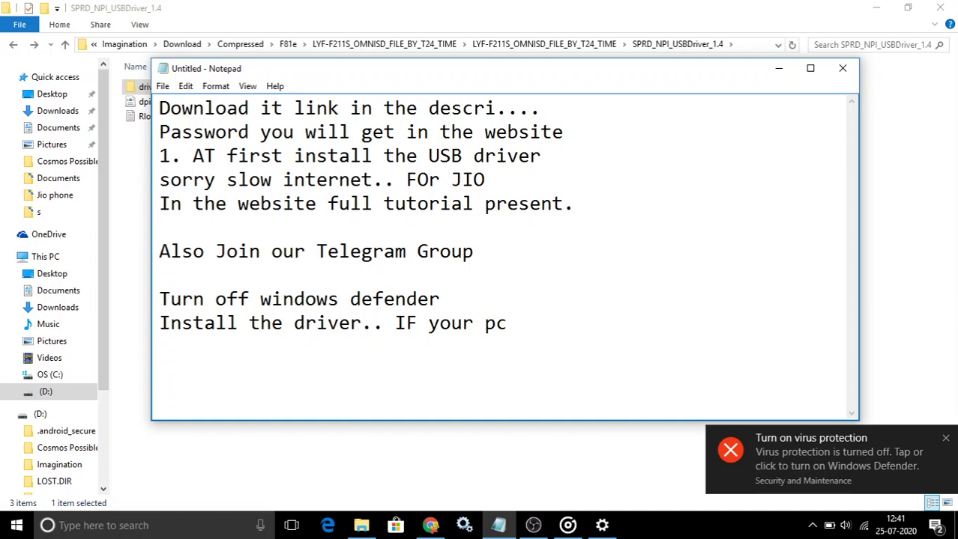
type("is 32 ")
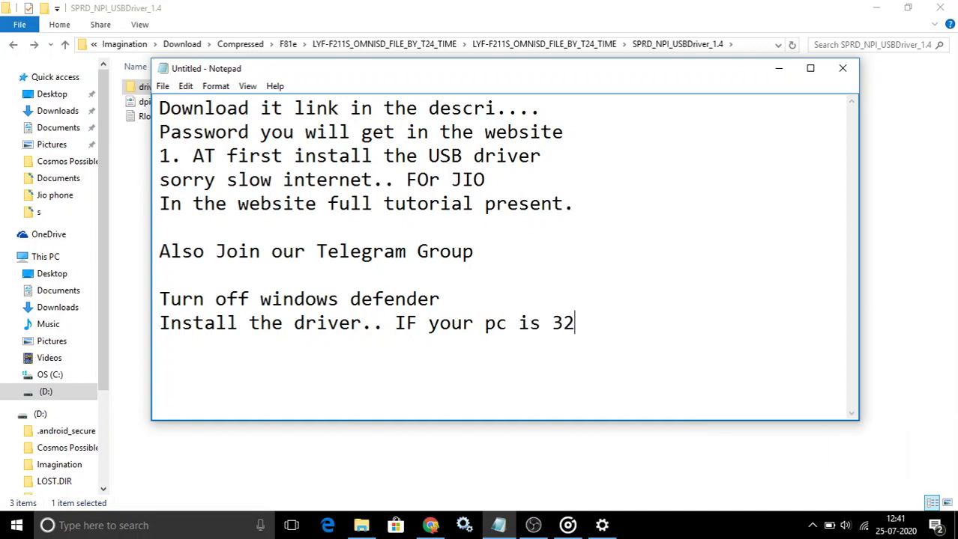
type("bit th")
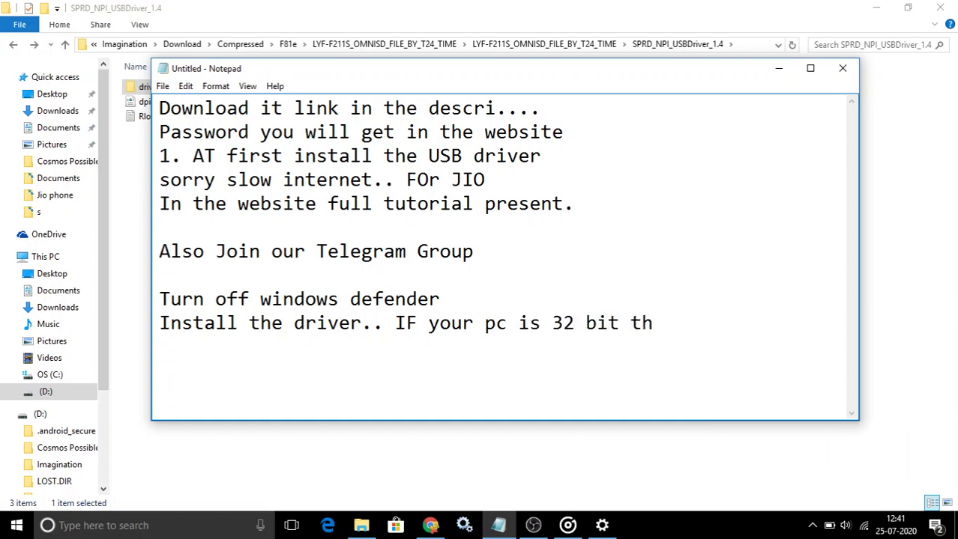
type("en install")
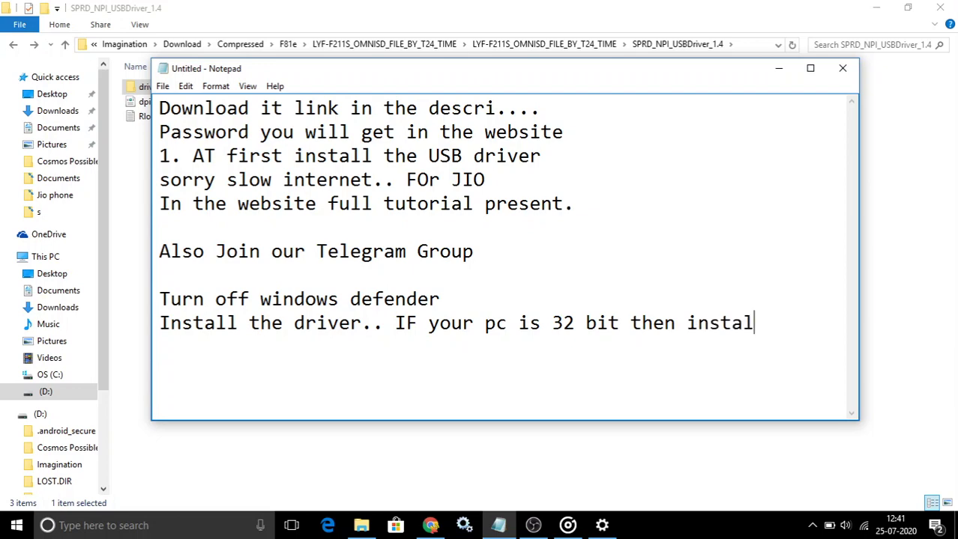
left_click(776, 68)
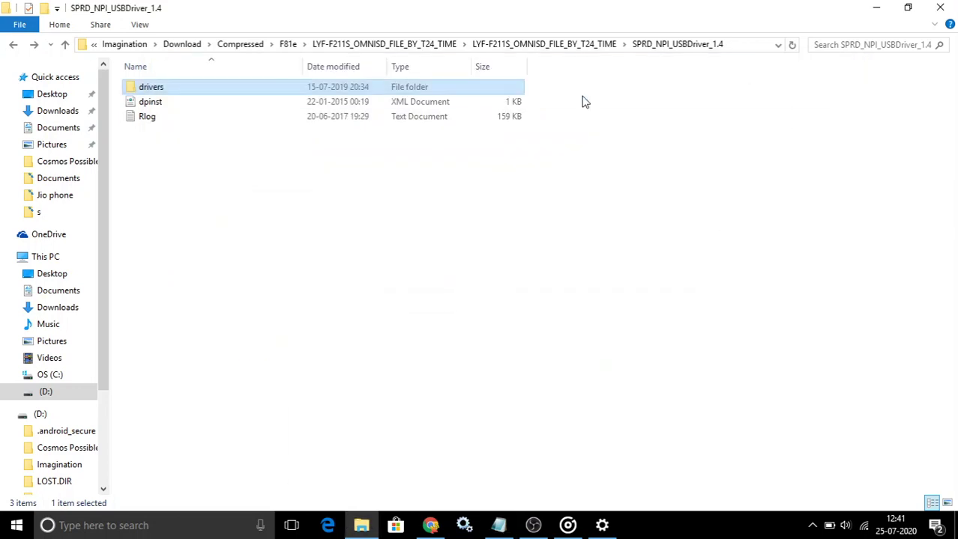
Step: Re-examine the SPRD_NPI_USBDriver_1.4 folder and its drivers subfolder, ending in the parent LYF-F211S_OMNISD_FILE_BY_T24_TIME folder
left_click(14, 44)
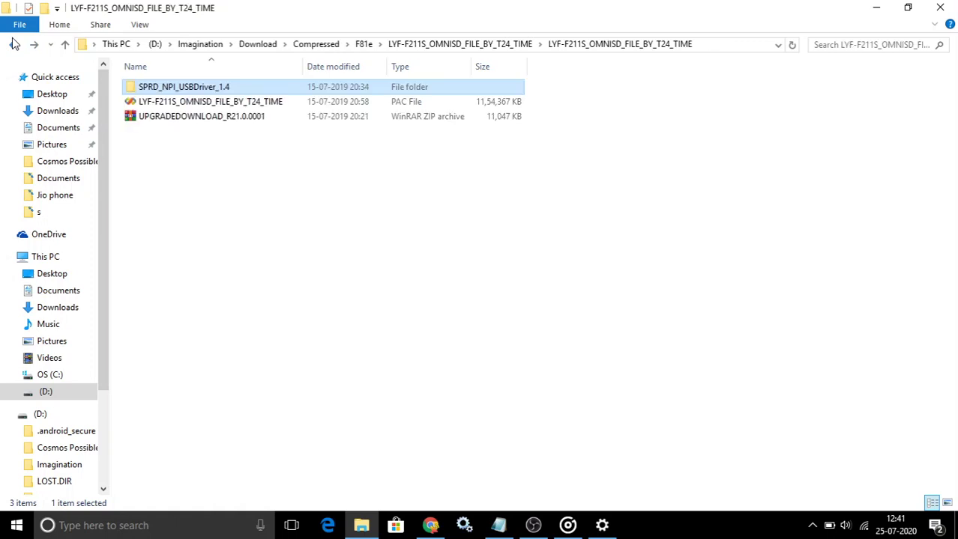
left_click(177, 89)
left_click(290, 77)
left_click_drag(180, 201, 261, 88)
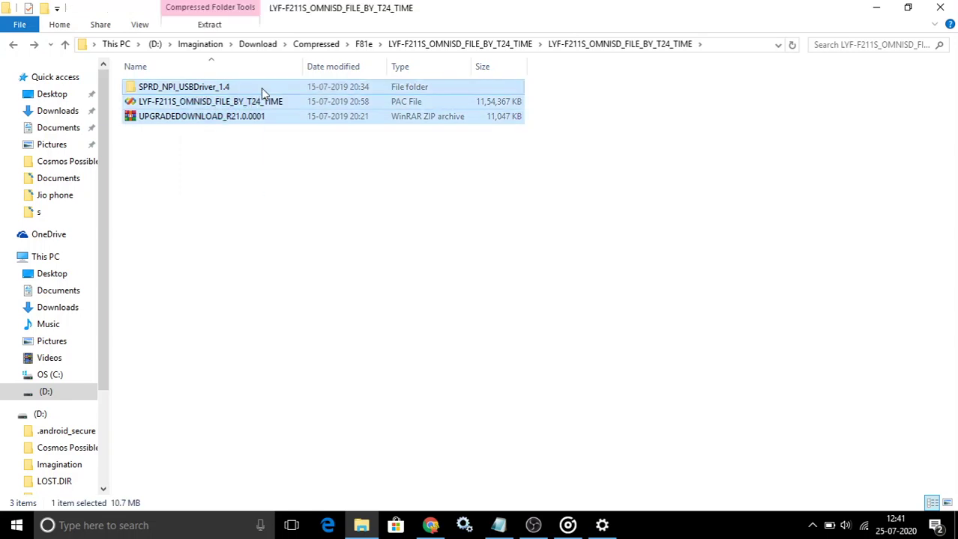
left_click(220, 209)
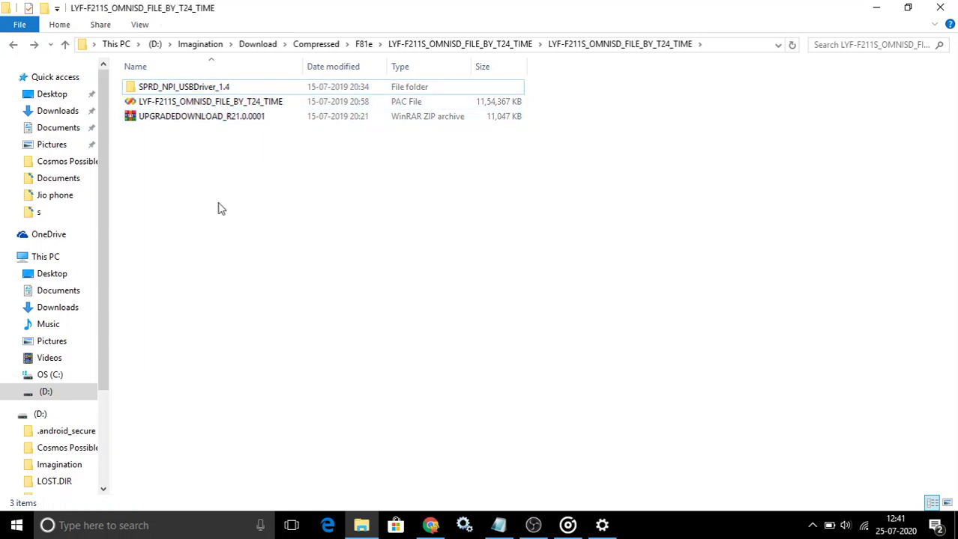
double_click(232, 84)
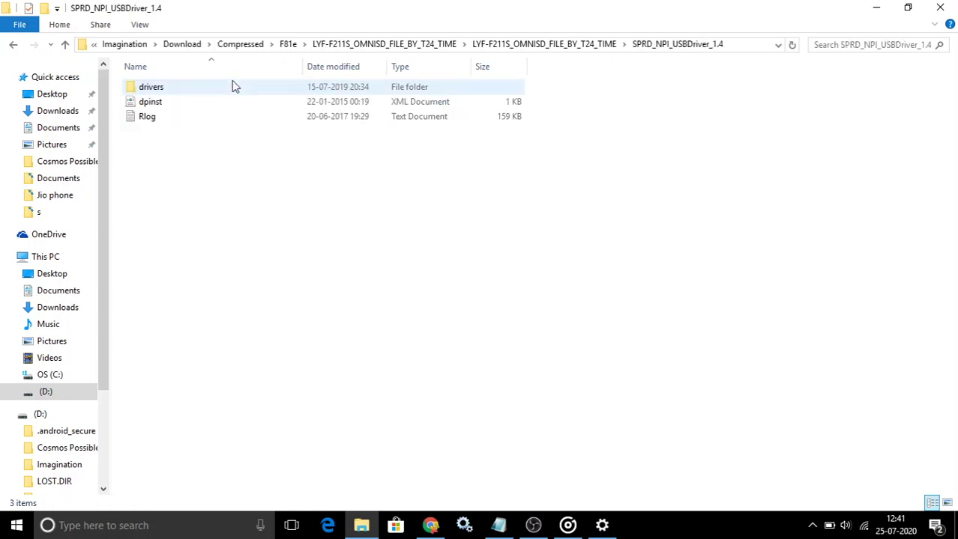
double_click(168, 88)
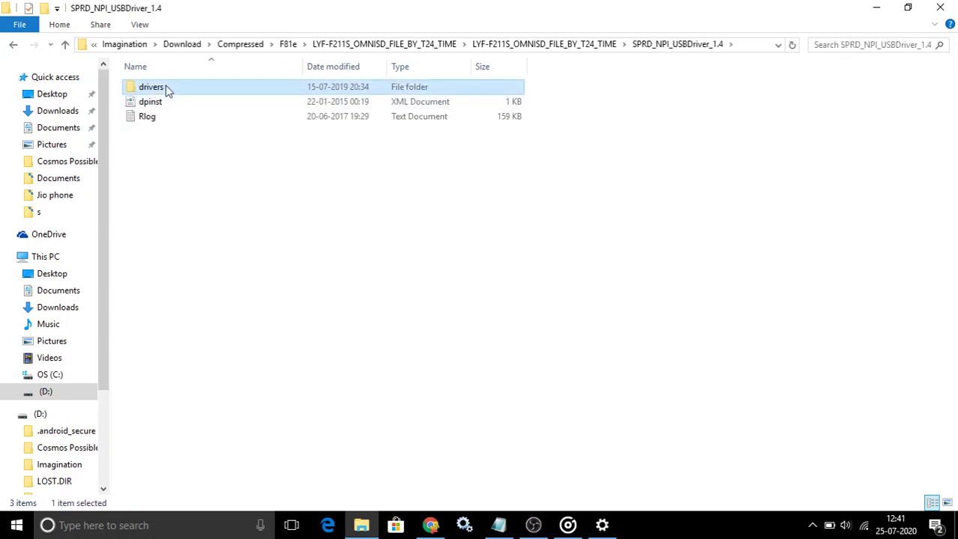
left_click(13, 45)
left_click(14, 45)
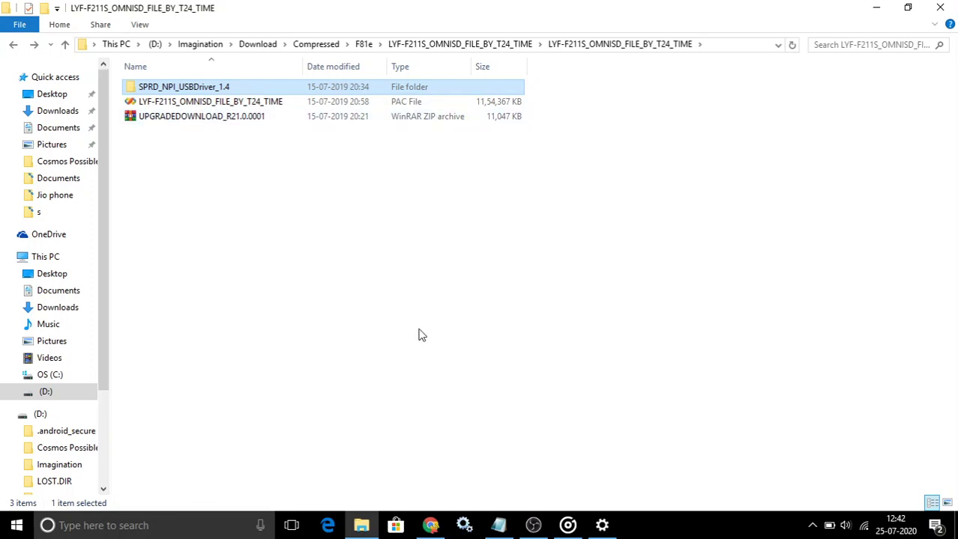
Step: Switch to Notepad and extend the driver line with "or install 64"
left_click(498, 521)
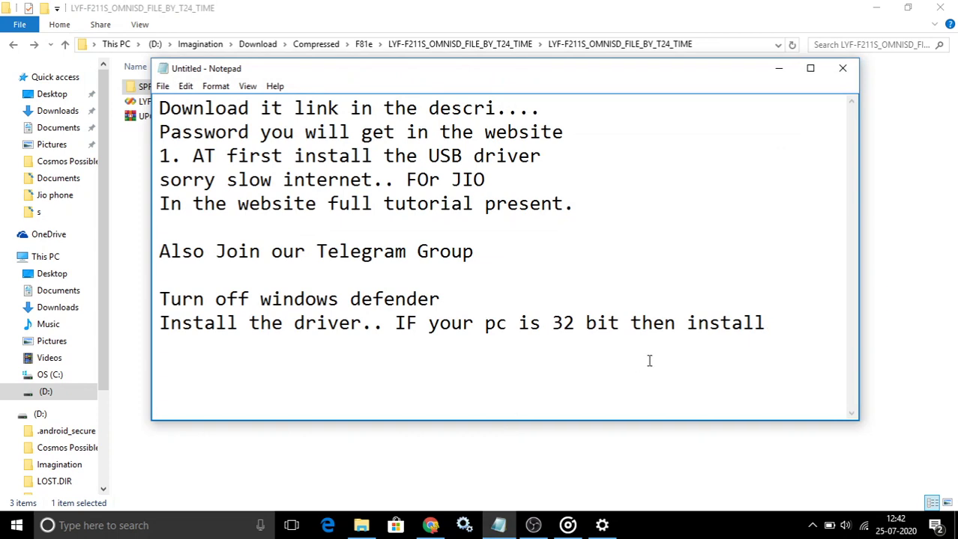
type("or install")
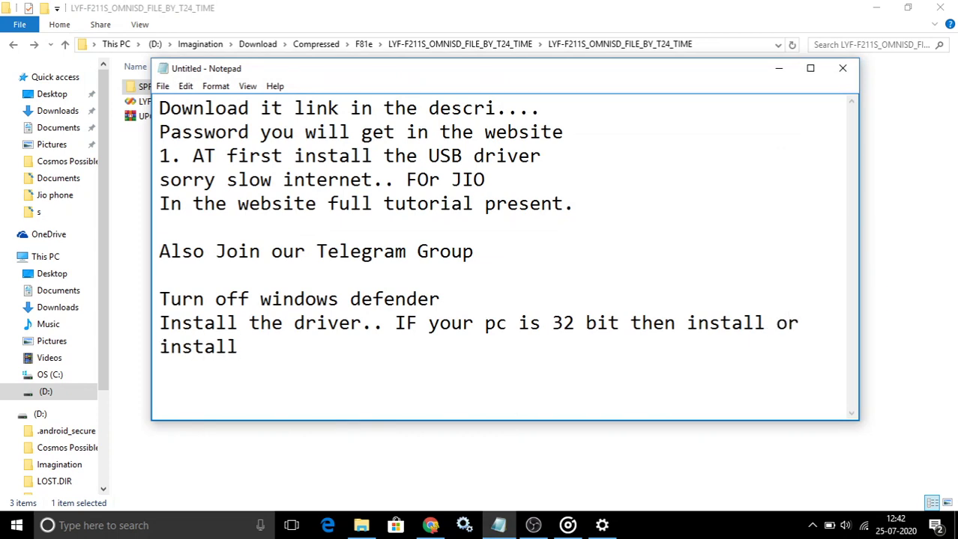
type(" 64 bit")
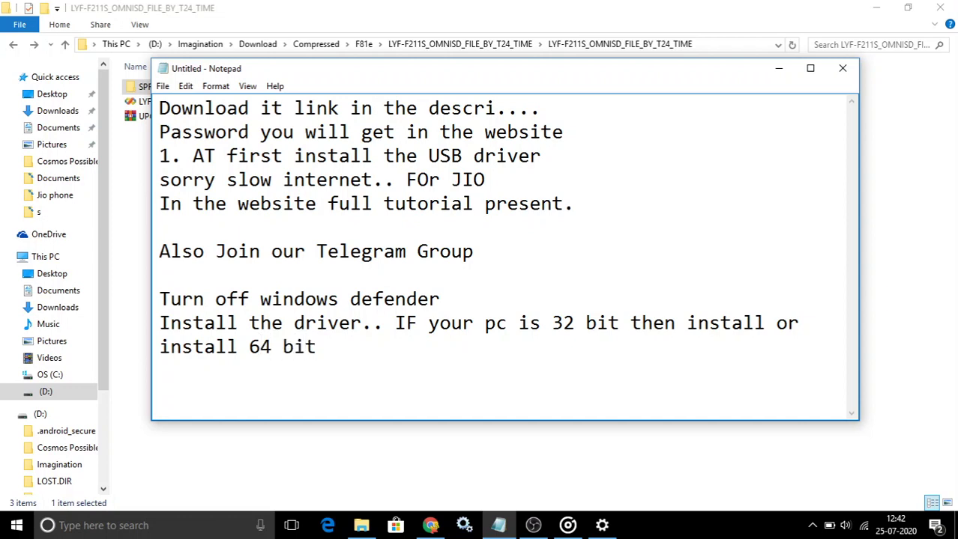
key("BackSpace")
key("BackSpace")
key("BackSpace")
key("BackSpace")
key("BackSpace")
type("4")
Step: Add the line "Now extract Upgraderesearch" to the notes and minimize Notepad
key("Return")
type("N")
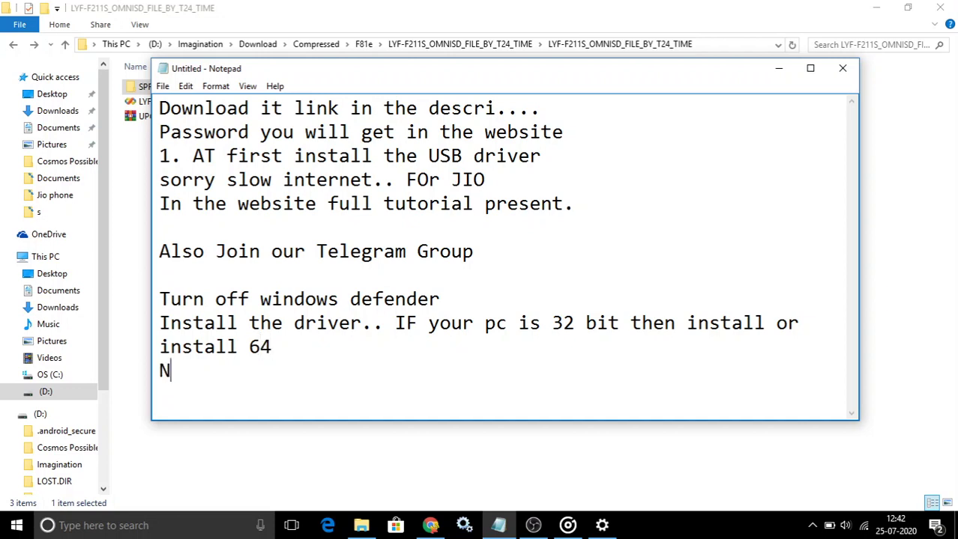
type("ow extra")
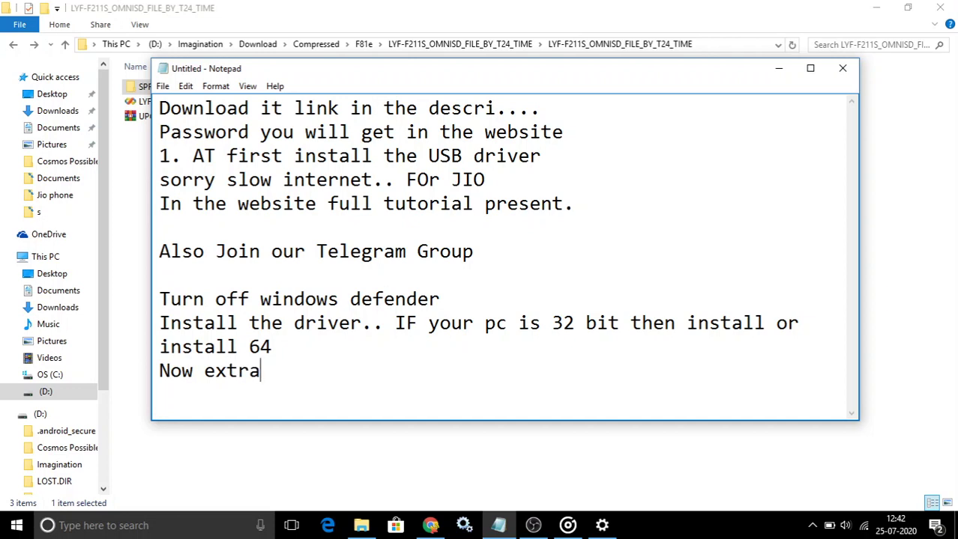
type("ct Upgrade")
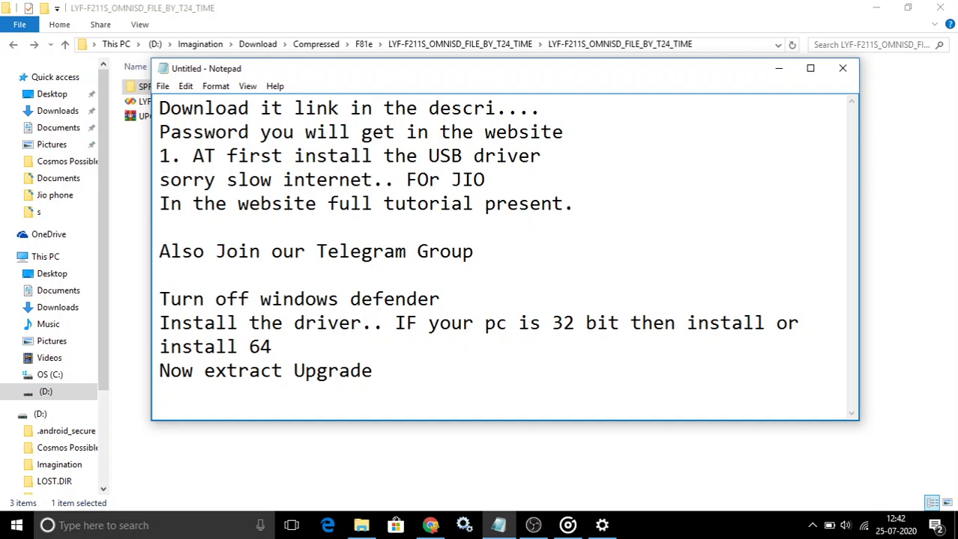
type("research")
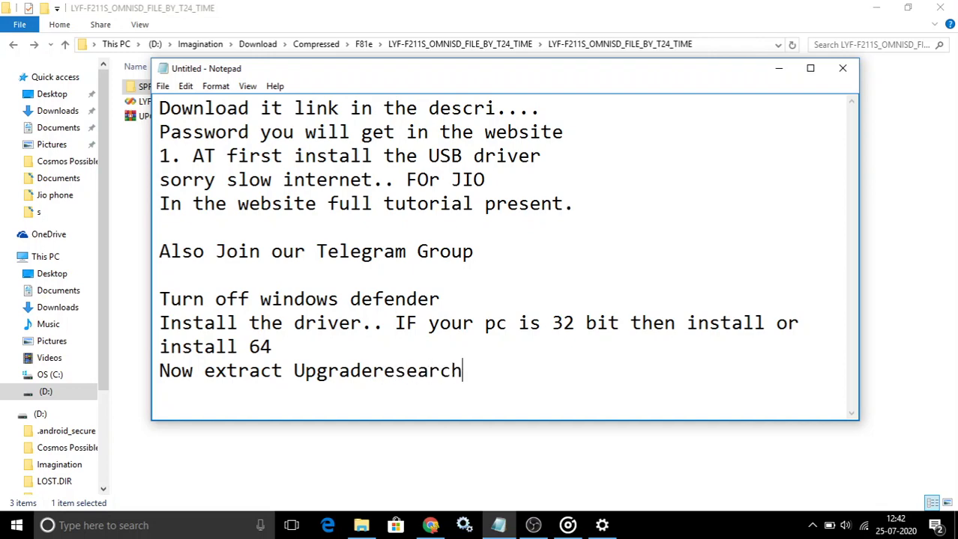
left_click(779, 68)
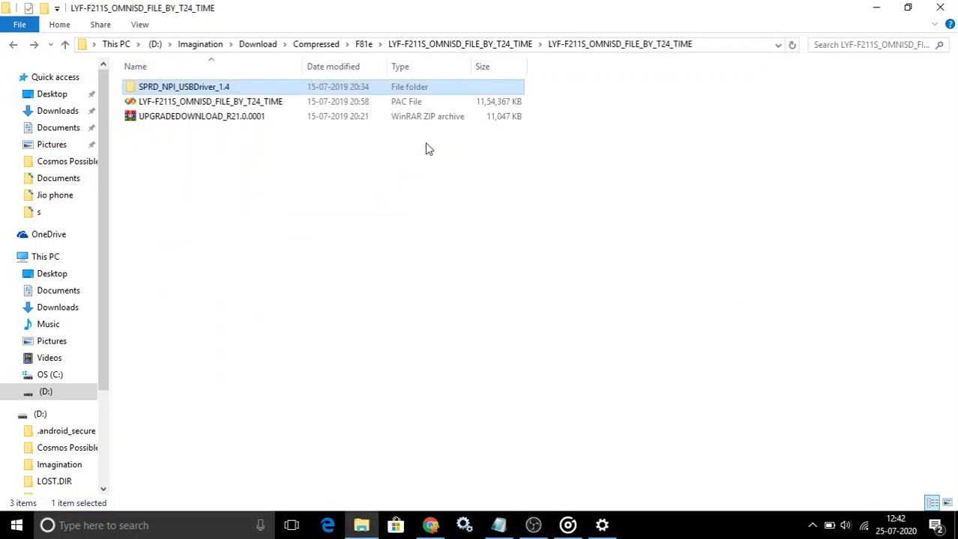
Step: Extract the UPGRADEDOWNLOAD_R21.0.0001 ZIP archive into the current folder
left_click(318, 120)
right_click(318, 122)
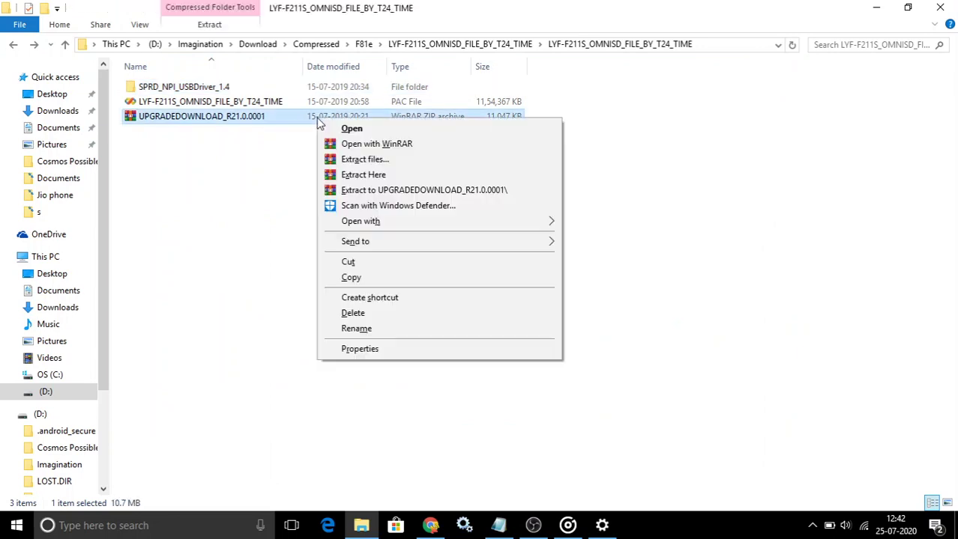
left_click(372, 175)
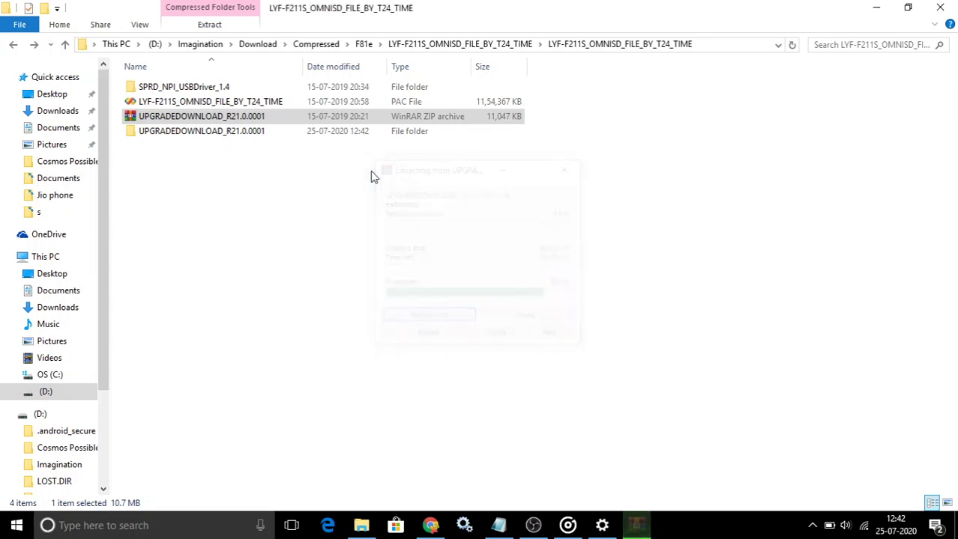
Step: Launch the UpgradeDownload application from the extracted folder's Bin subfolder and open its dialog for choosing a packet file (*.pac)
double_click(254, 132)
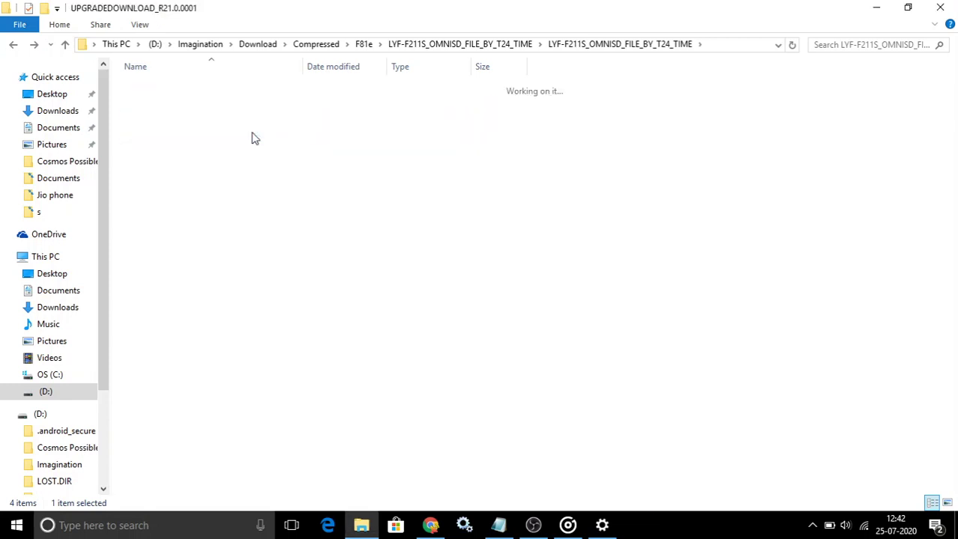
double_click(182, 90)
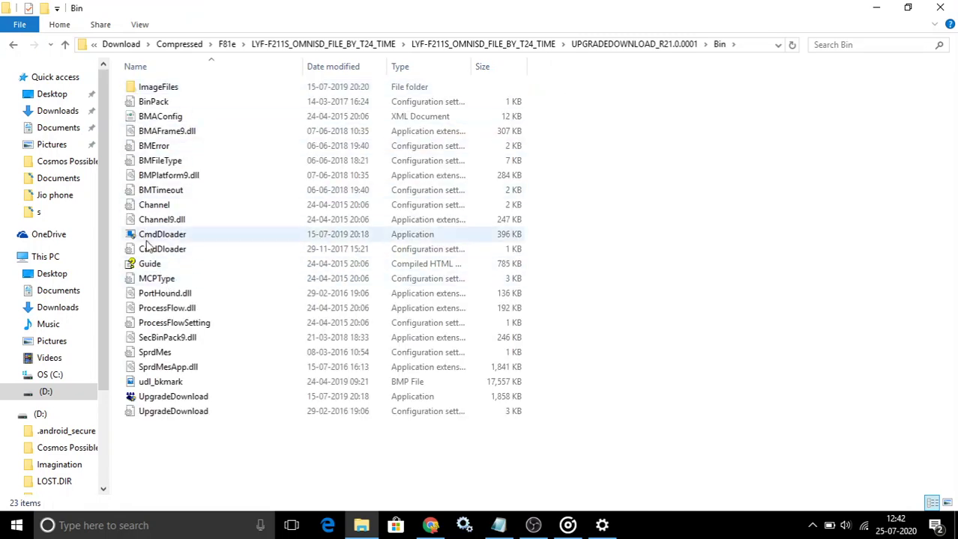
double_click(213, 397)
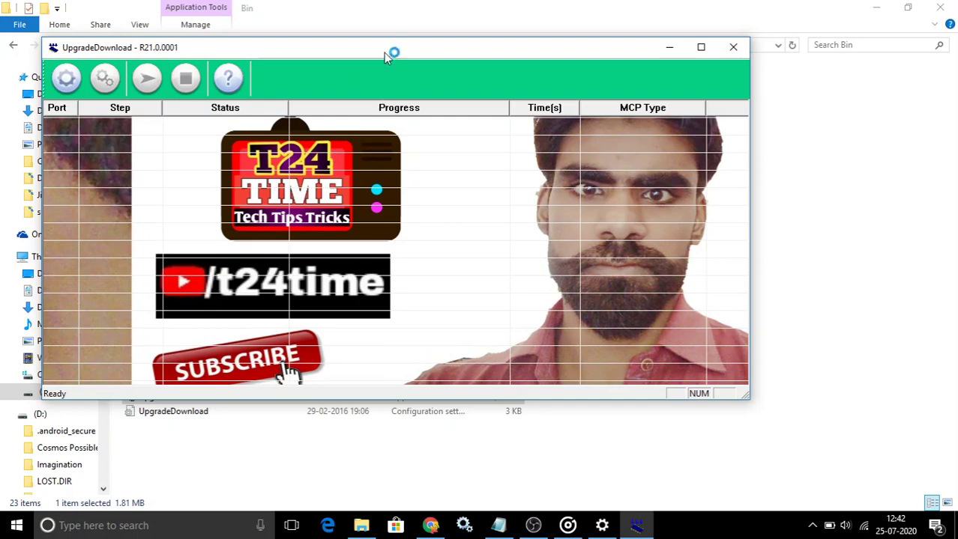
left_click_drag(382, 50, 494, 69)
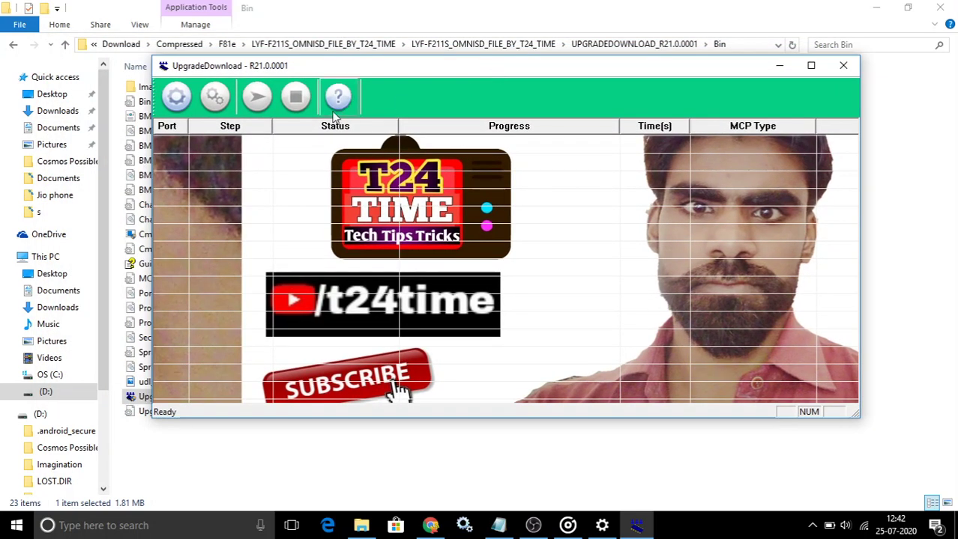
left_click(180, 100)
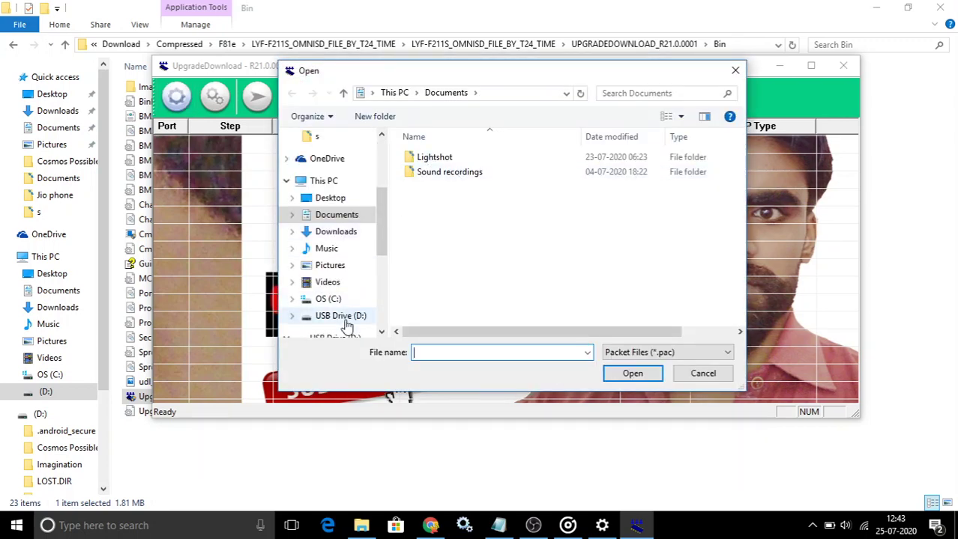
Step: Switch to Notepad, add the line "now go to the firmware folder" to the notes, and minimize it
left_click(498, 525)
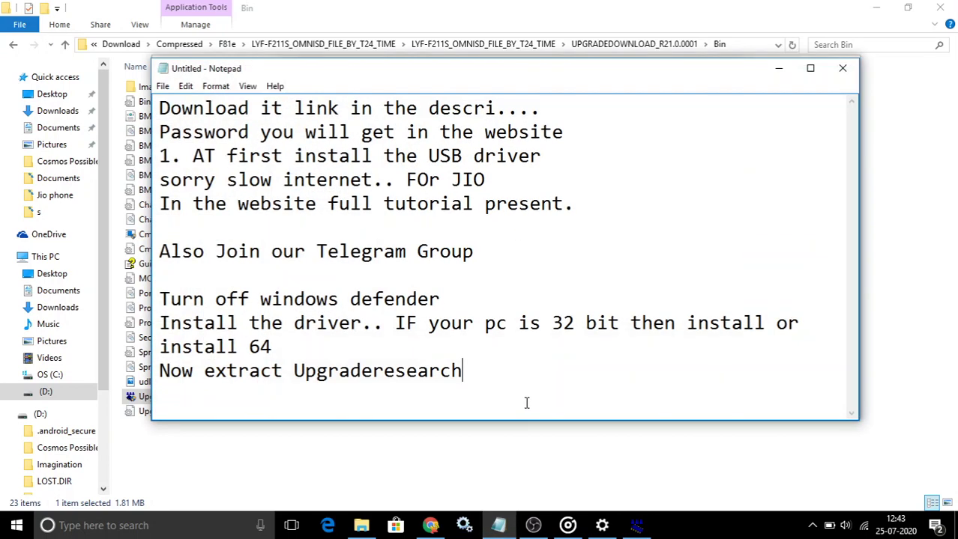
type("now go to the ")
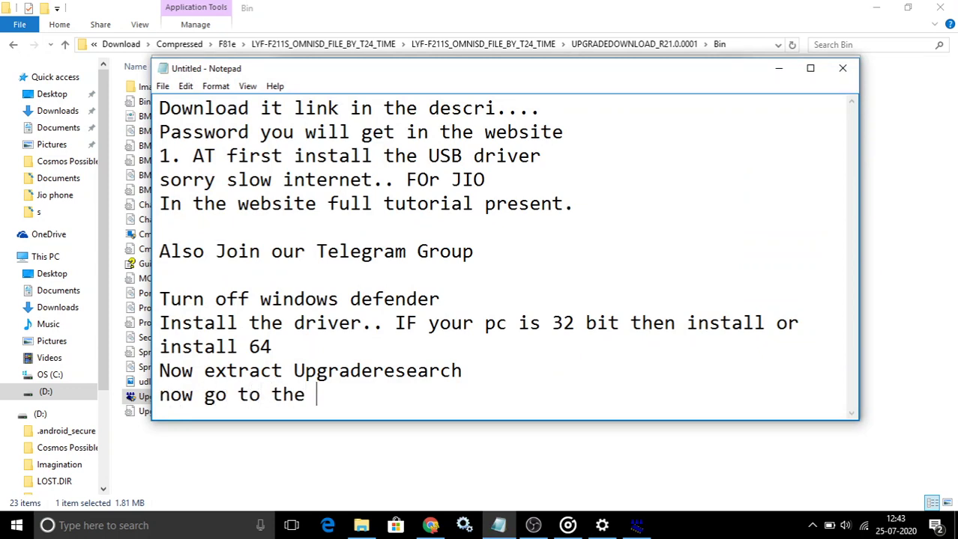
type("firmware f")
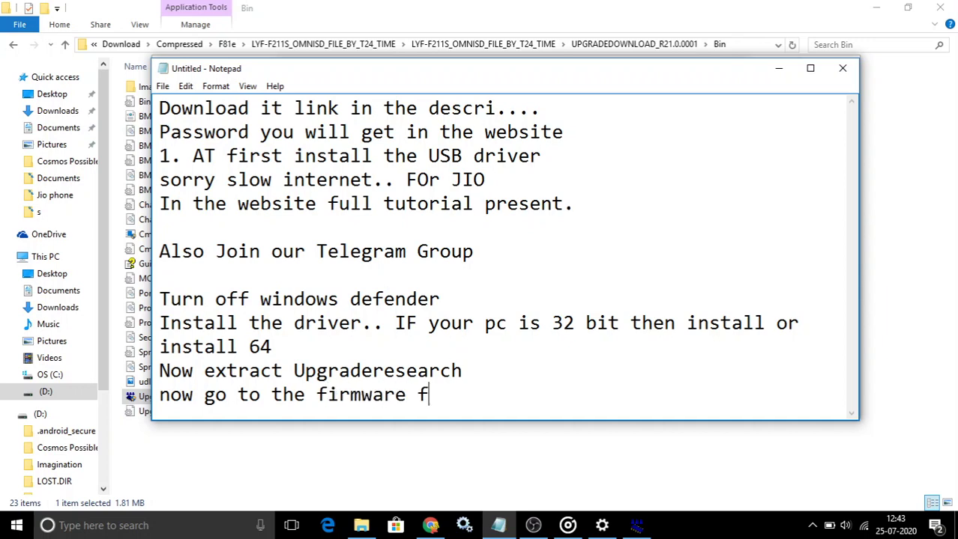
type("older")
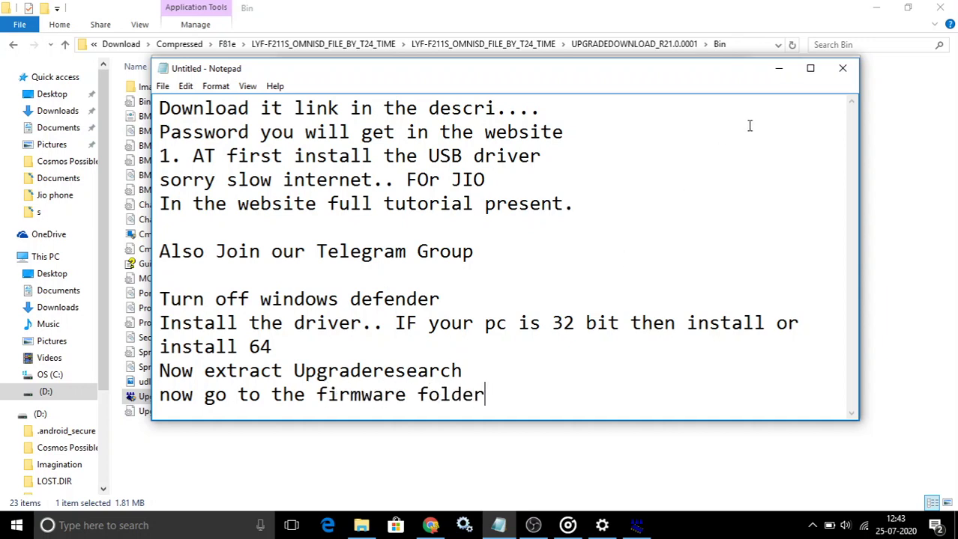
left_click(778, 68)
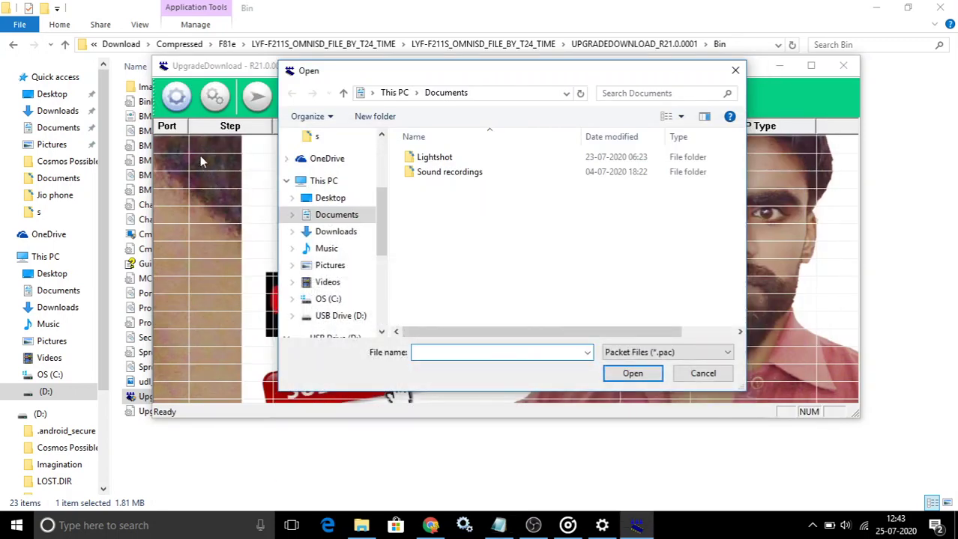
Step: Load the packet file LYF-F211S_OMNISD_FILE_BY_T24_TIME from the inner LYF-F211S_OMNISD_FILE_BY_T24_TIME folder under D:\Imagination\Download\Compressed\F81e
left_click(359, 317)
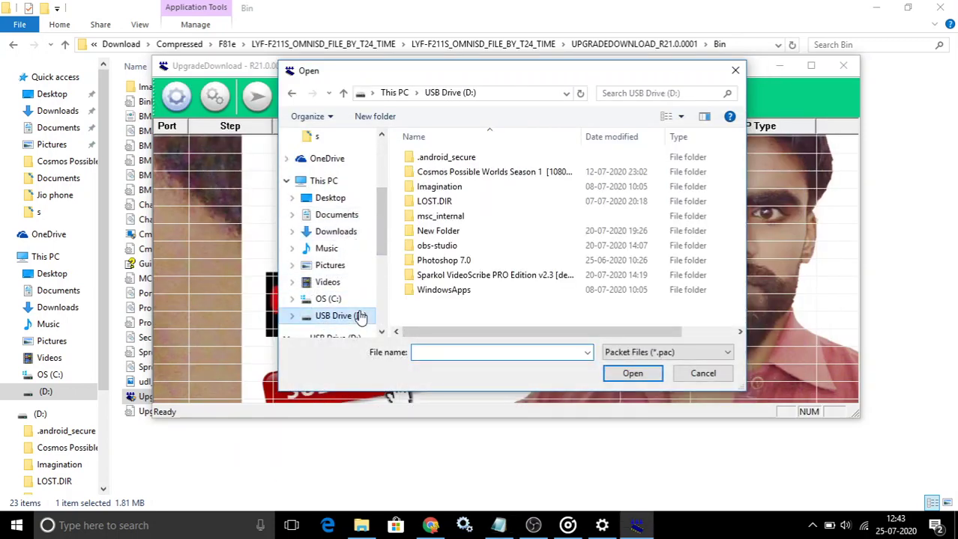
double_click(441, 188)
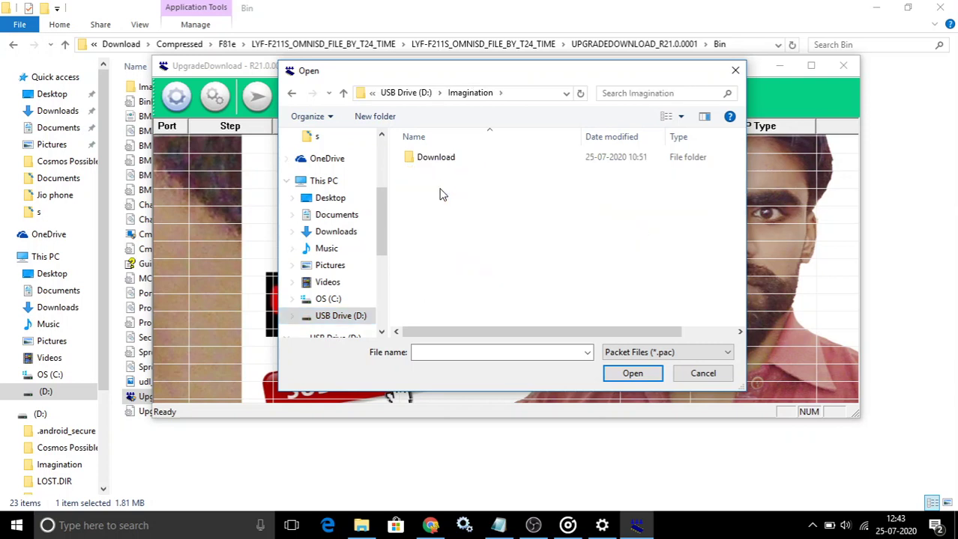
double_click(440, 159)
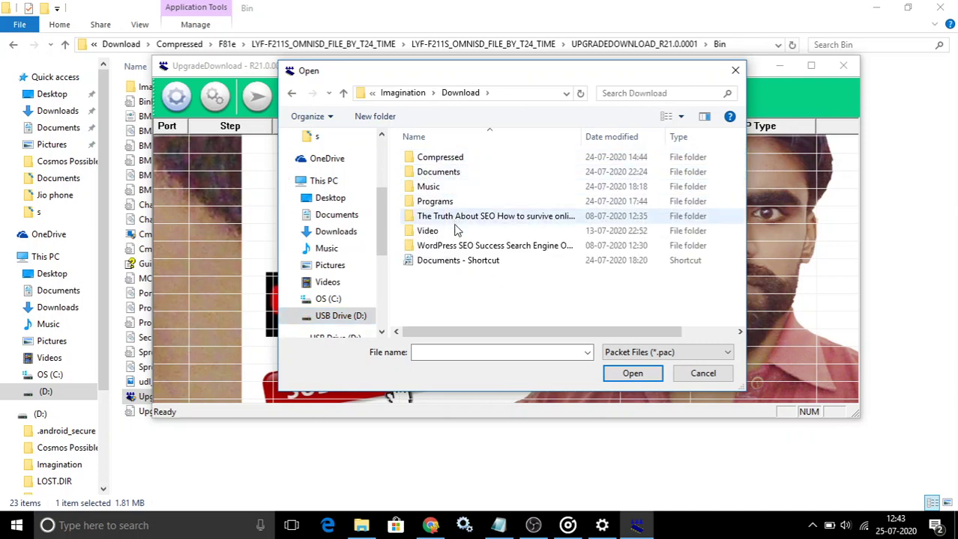
double_click(448, 160)
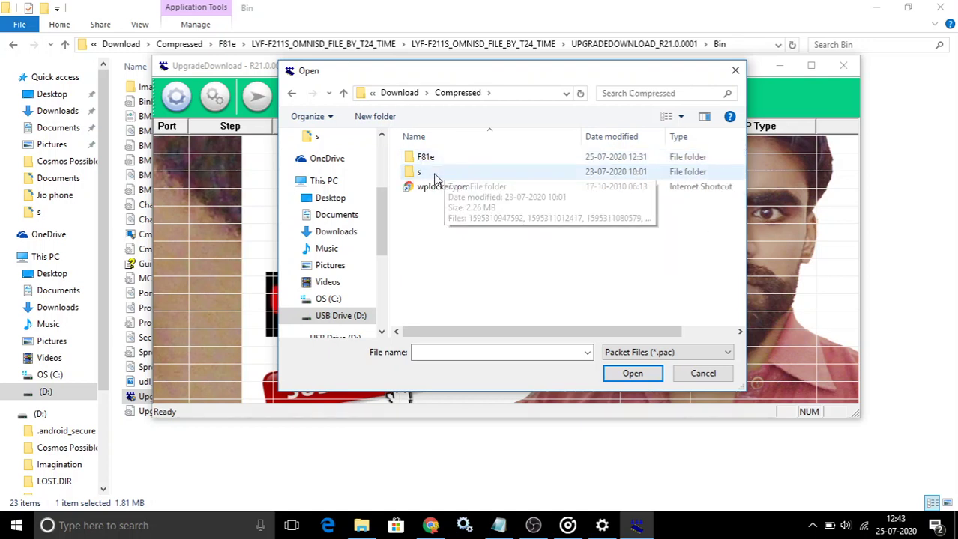
left_click(292, 96)
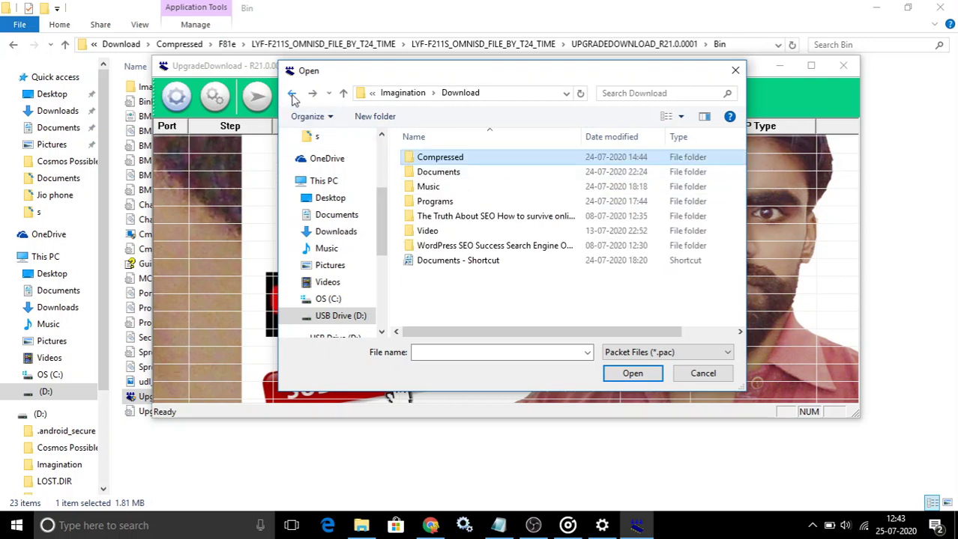
double_click(441, 161)
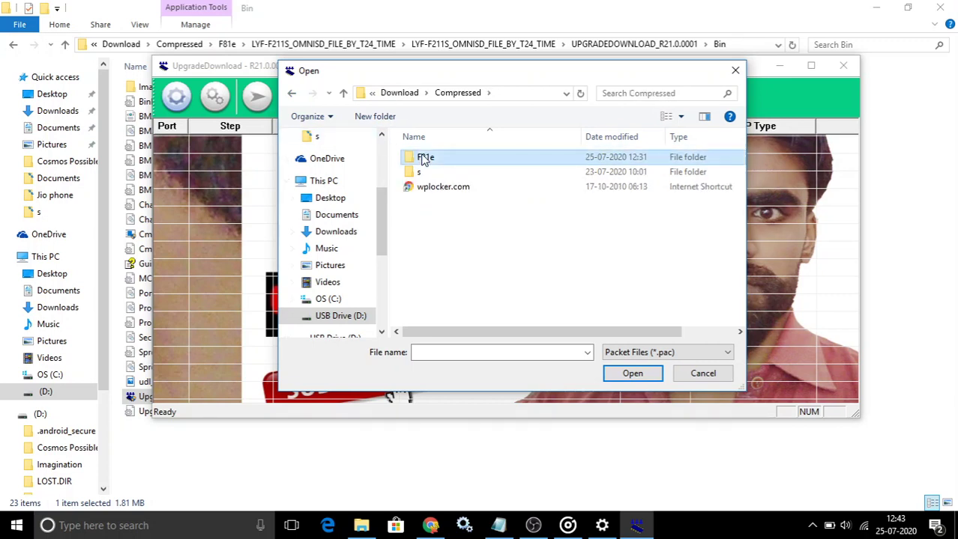
double_click(425, 160)
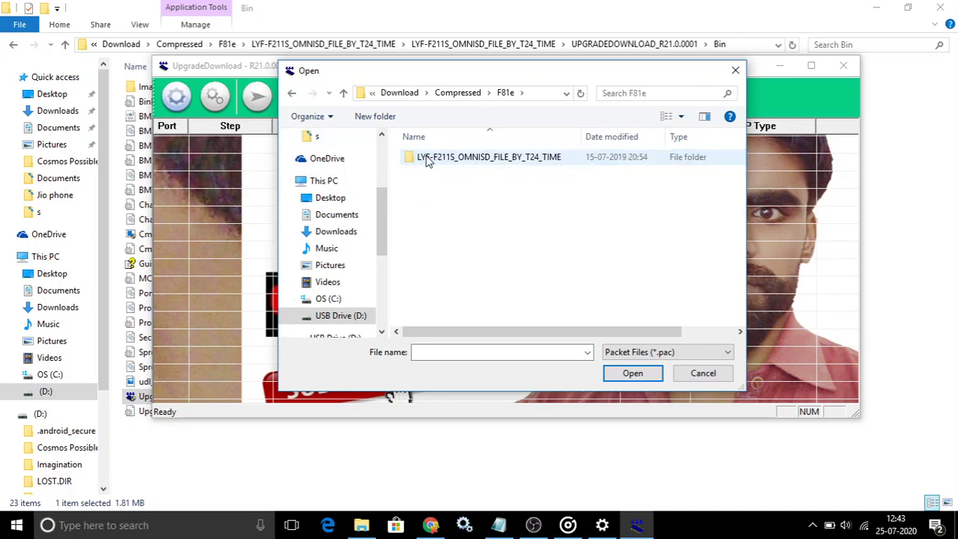
double_click(425, 160)
double_click(459, 161)
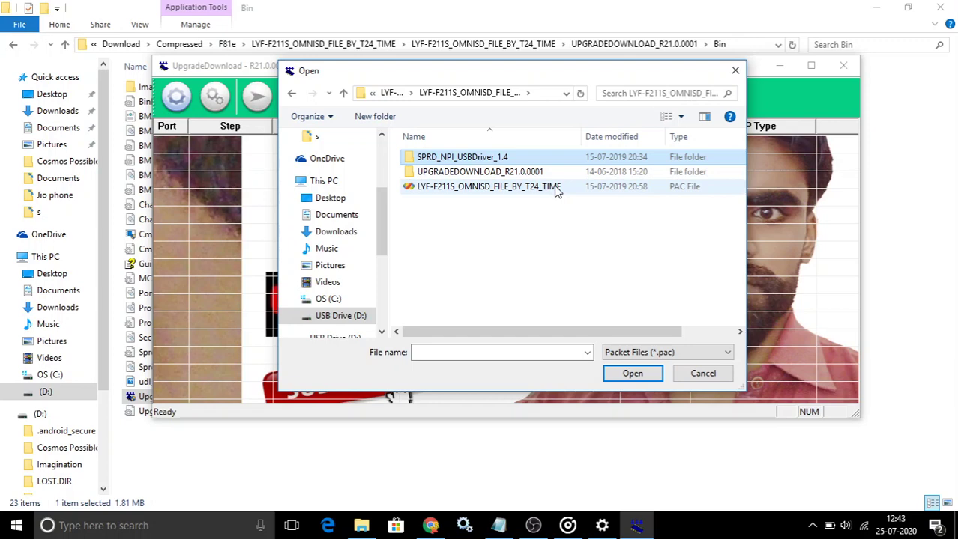
left_click(558, 192)
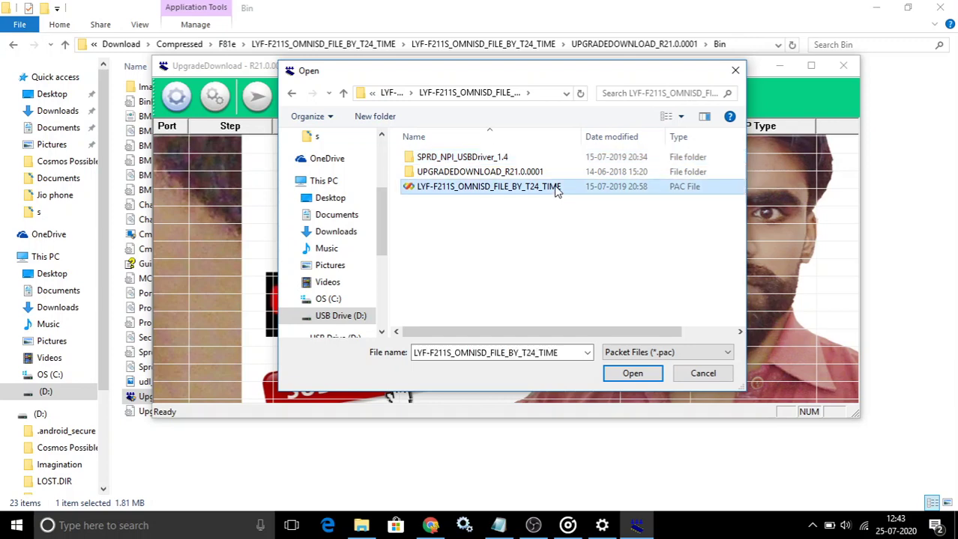
left_click(624, 375)
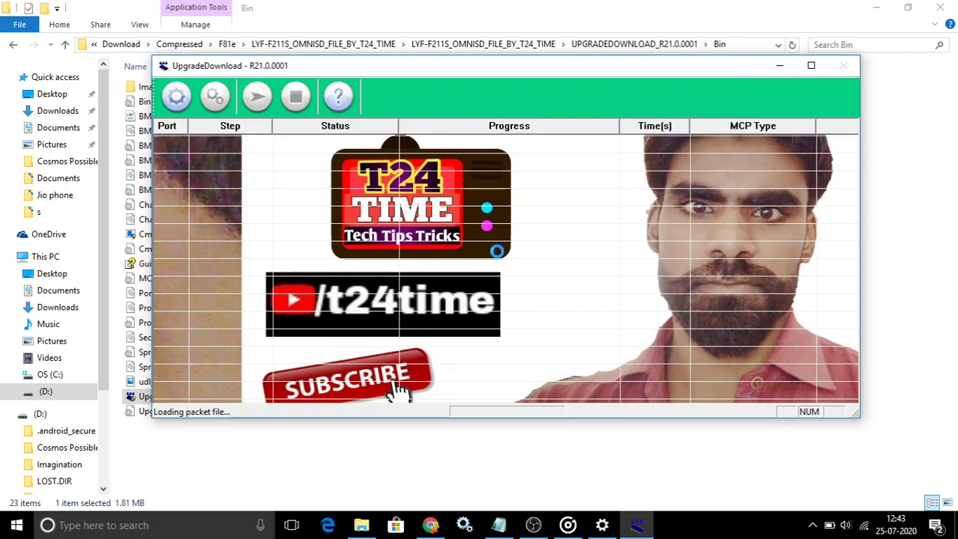
Step: Switch to Notepad and add the line "In my case it shows the Jio Phone F211s firmware.." followed by a blank line
left_click(498, 525)
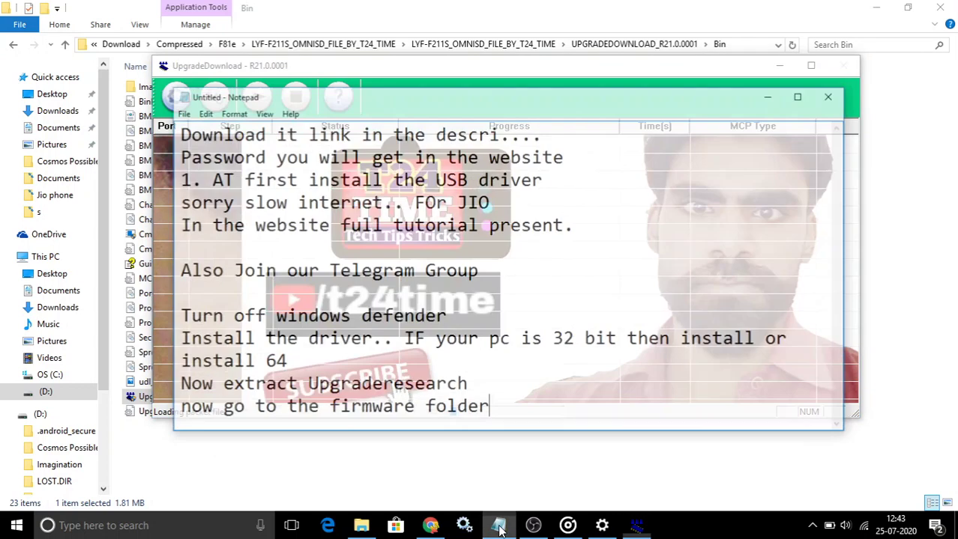
key("Return")
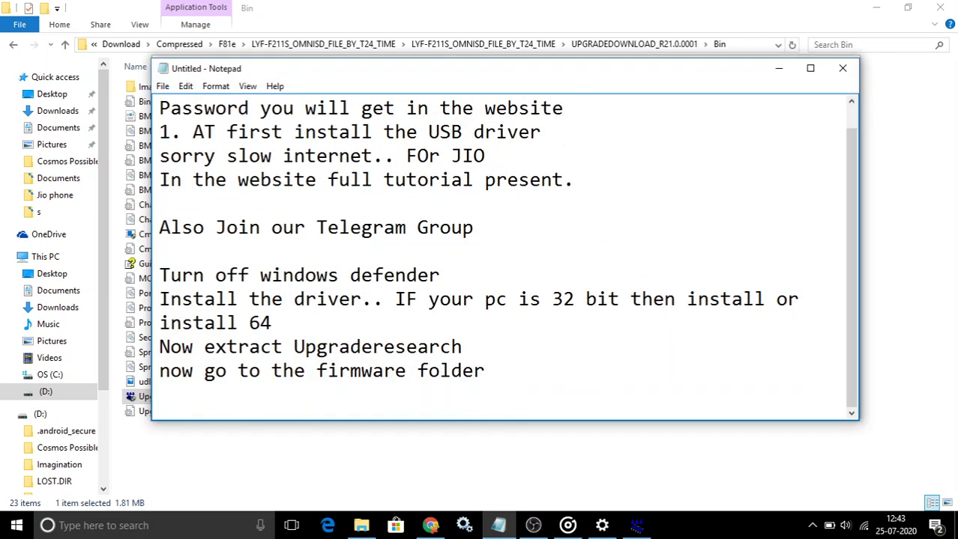
type("In my c")
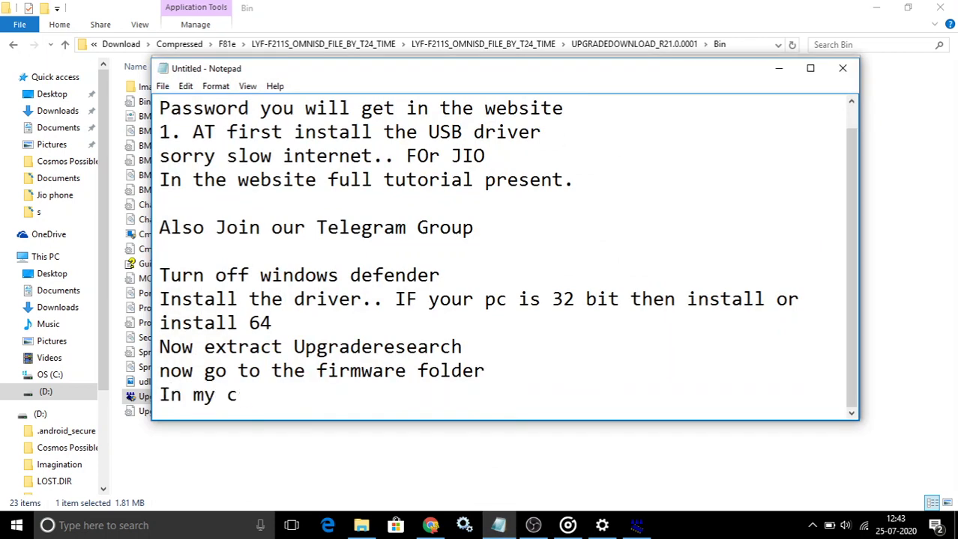
type("ase it sh")
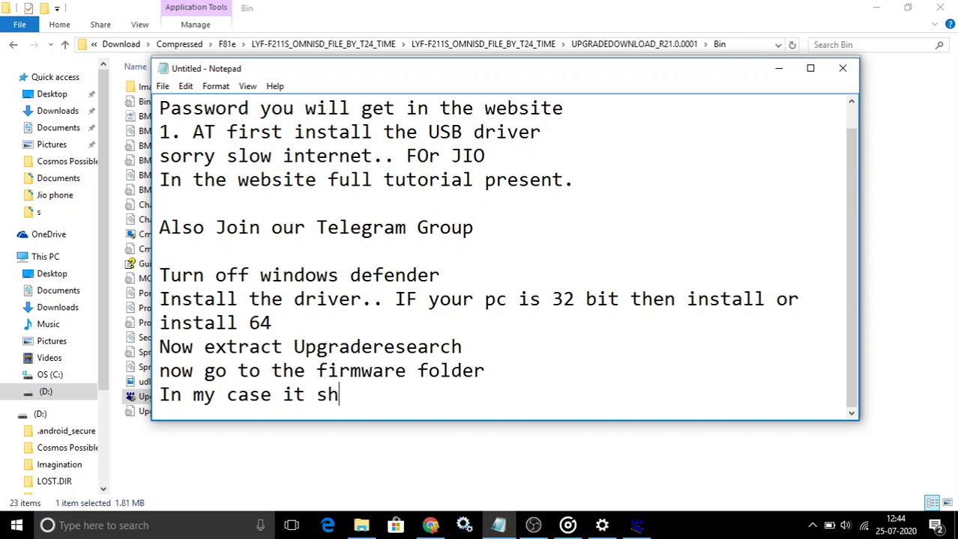
type("ows t")
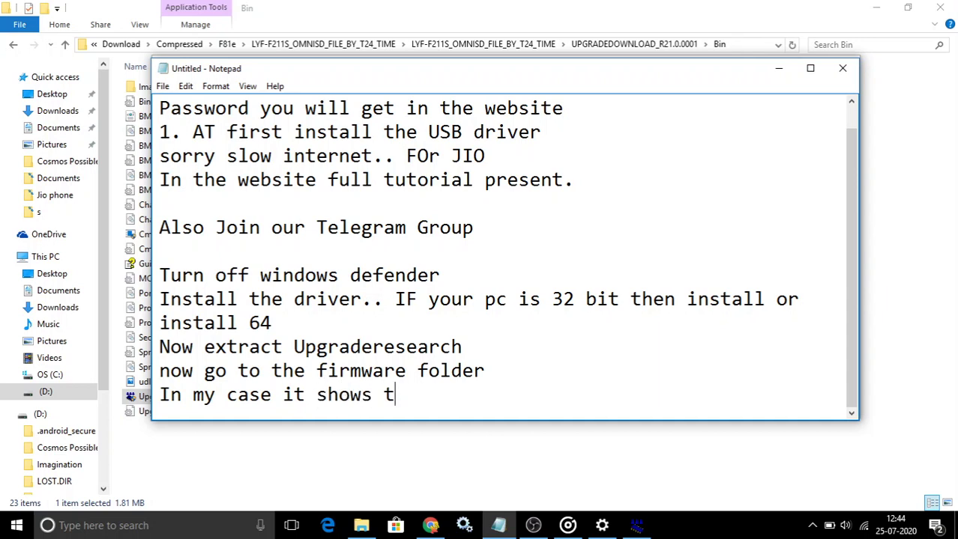
type("he Jio ")
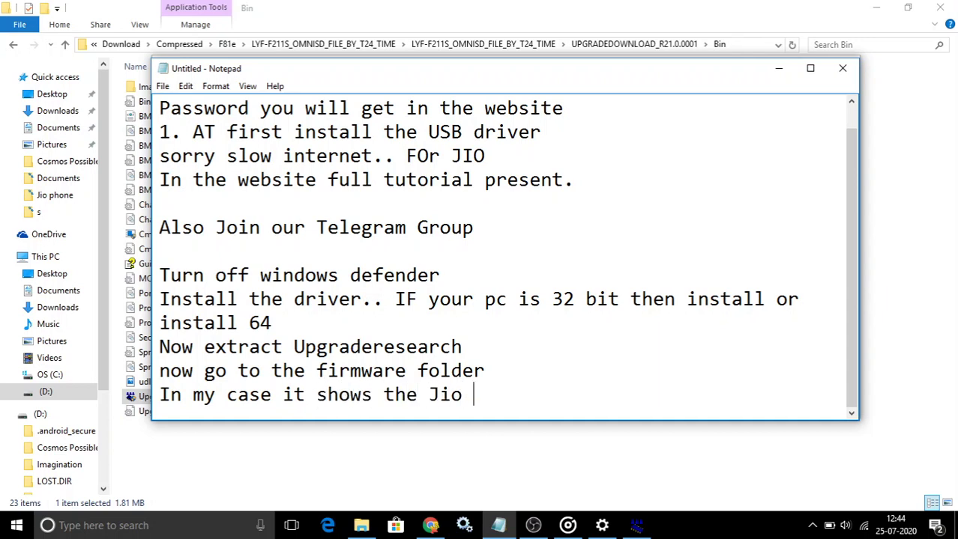
type("Phone F211")
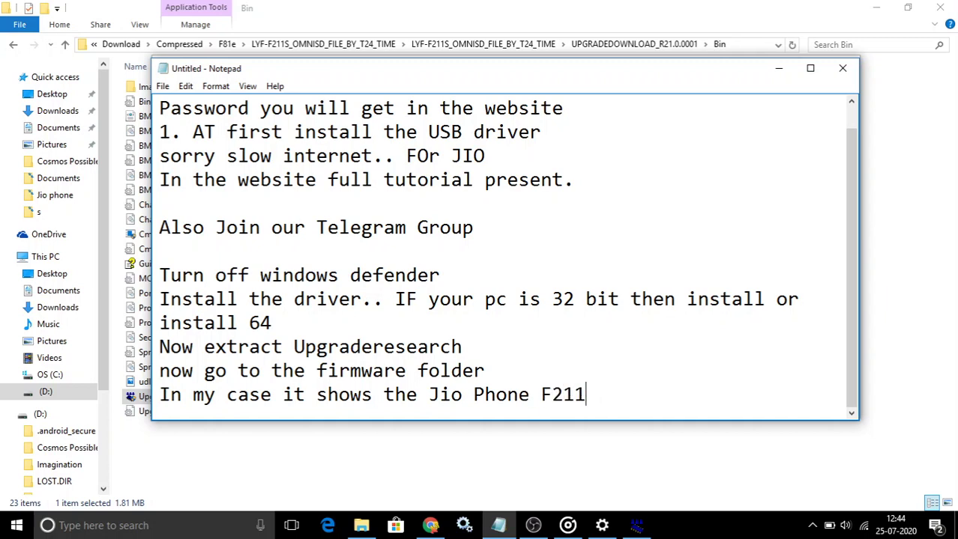
type("as firmware..")
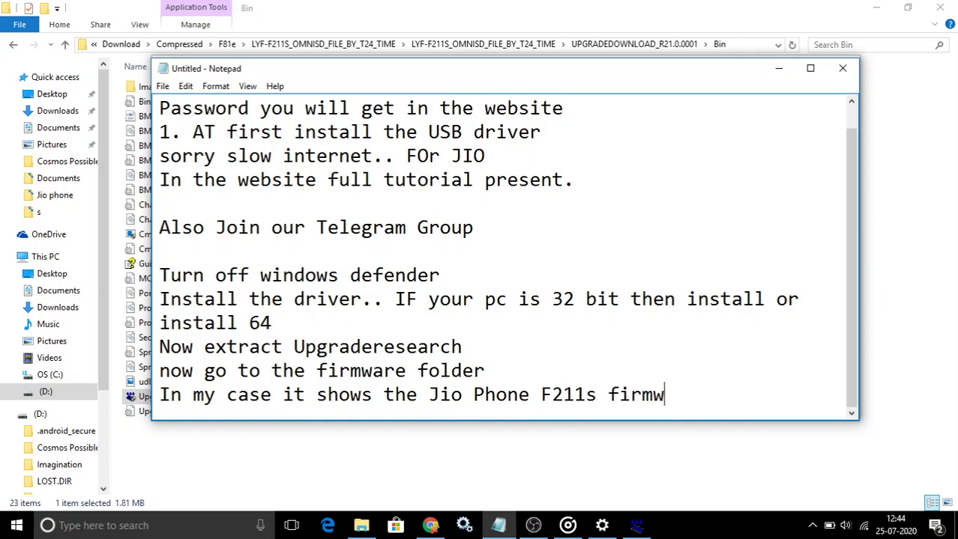
key("Return")
key("Return")
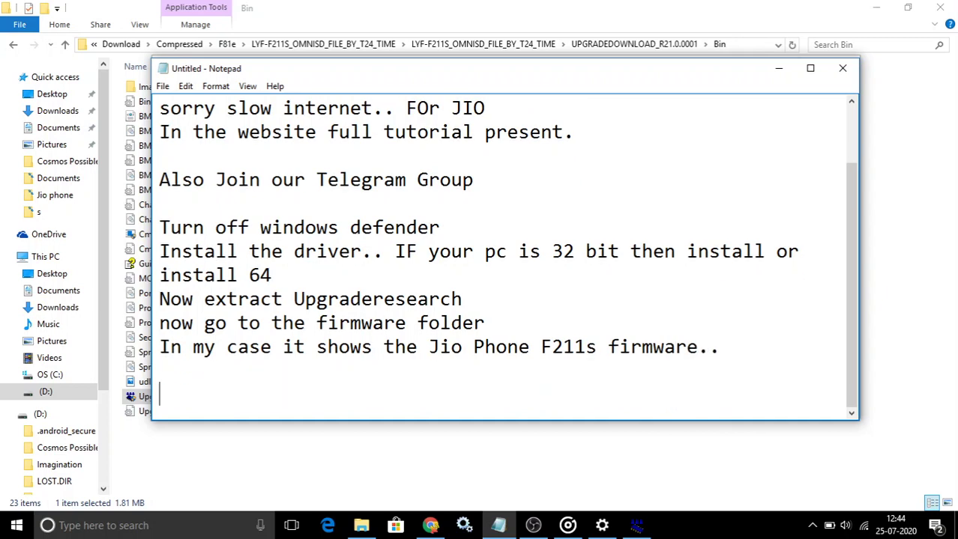
Step: Add the line "But in your case it will show Jio Phone F81e select the .pac file" to the notes and minimize Notepad
type("But in y")
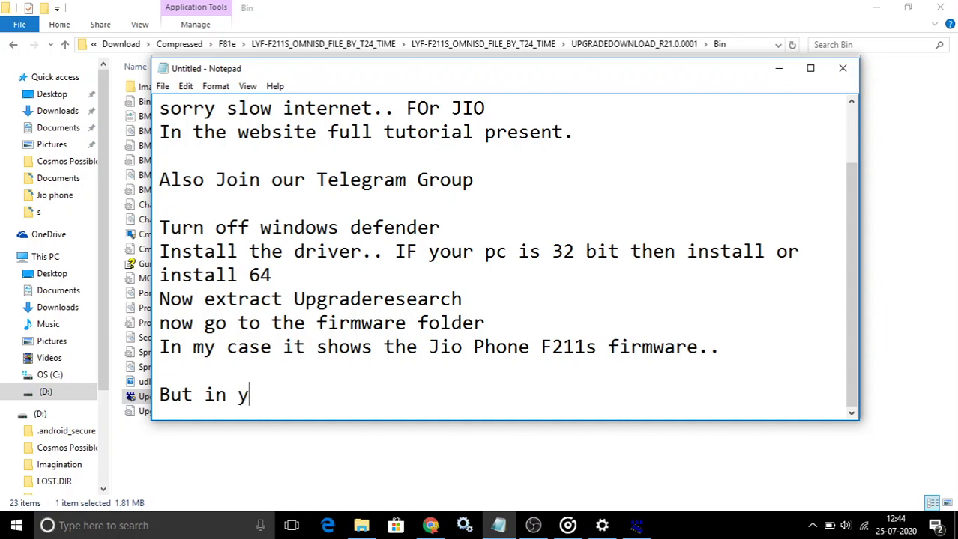
type("our cas")
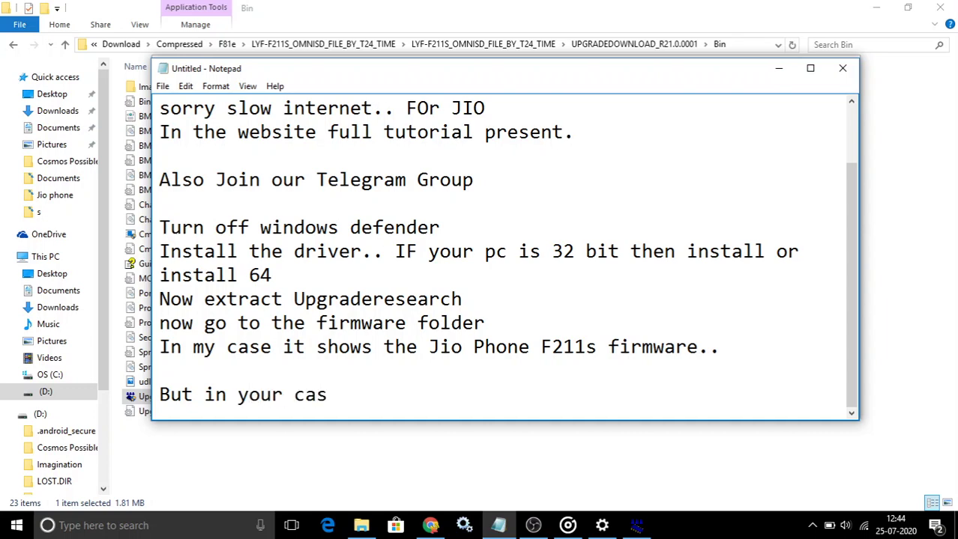
type("e it will show")
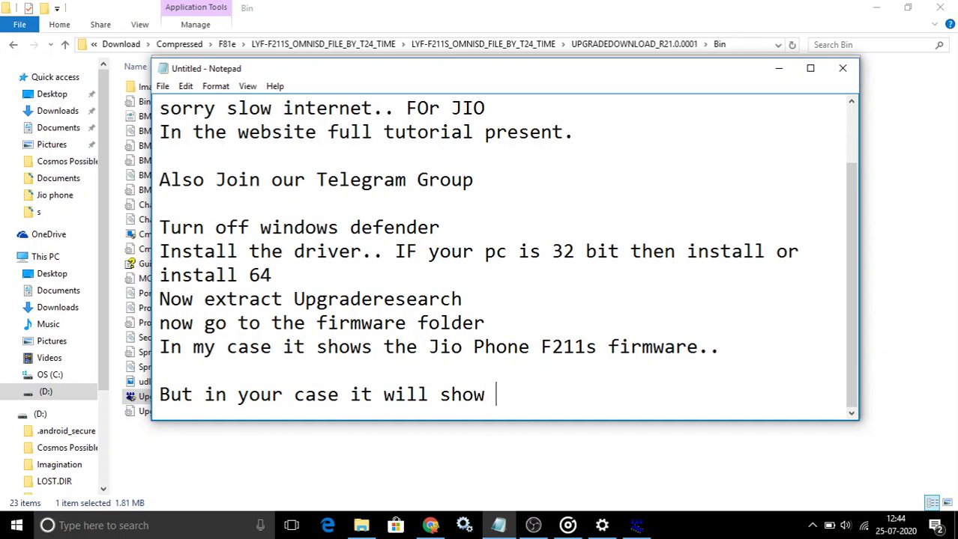
type(" Jio Phone")
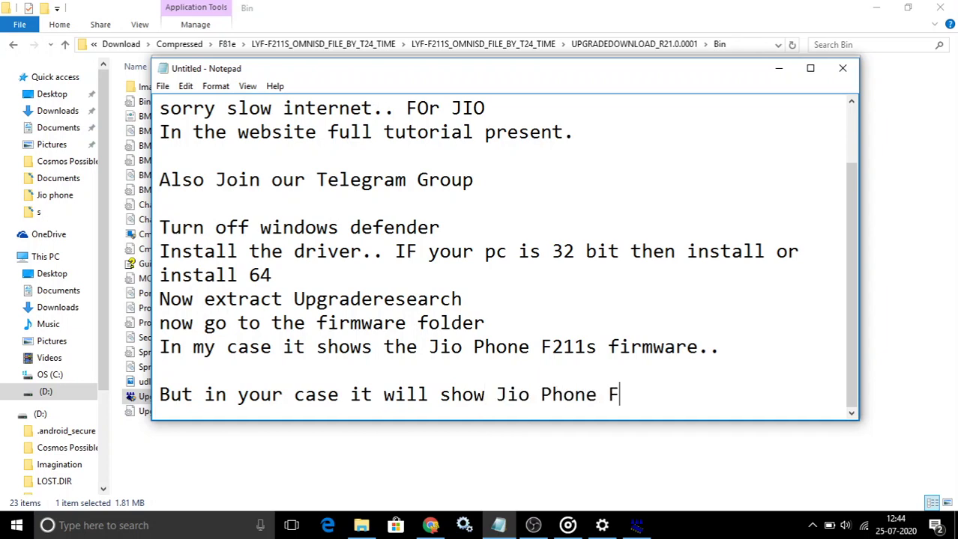
type(" F81e select t")
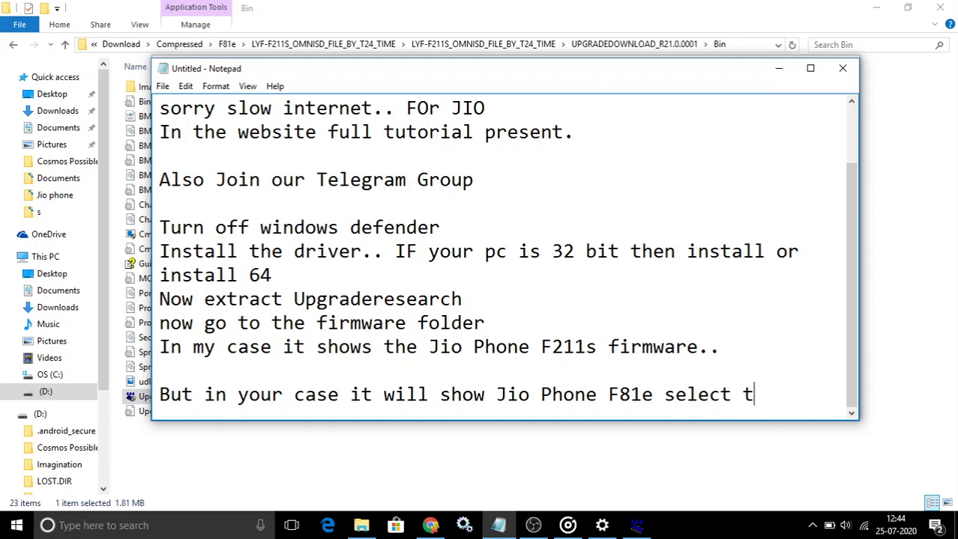
type("he .pac file")
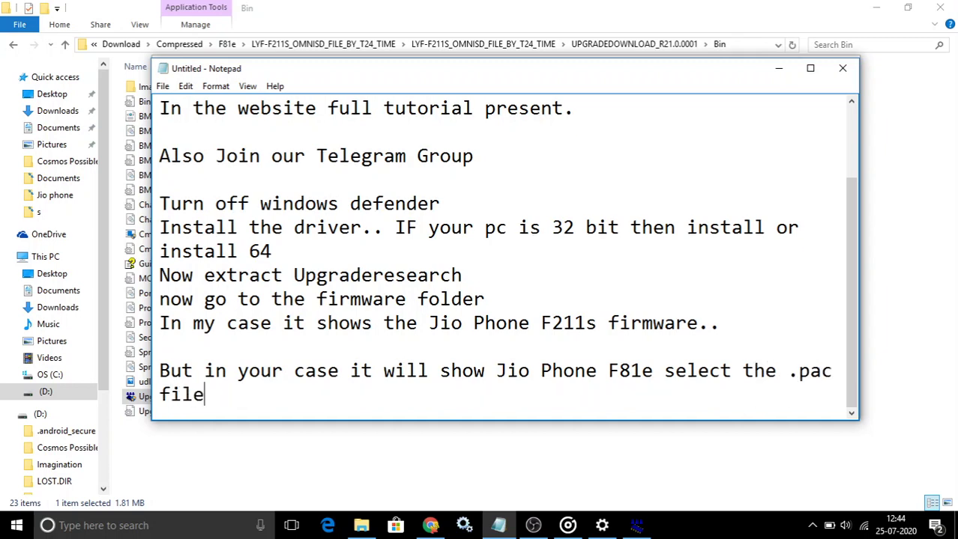
left_click(779, 69)
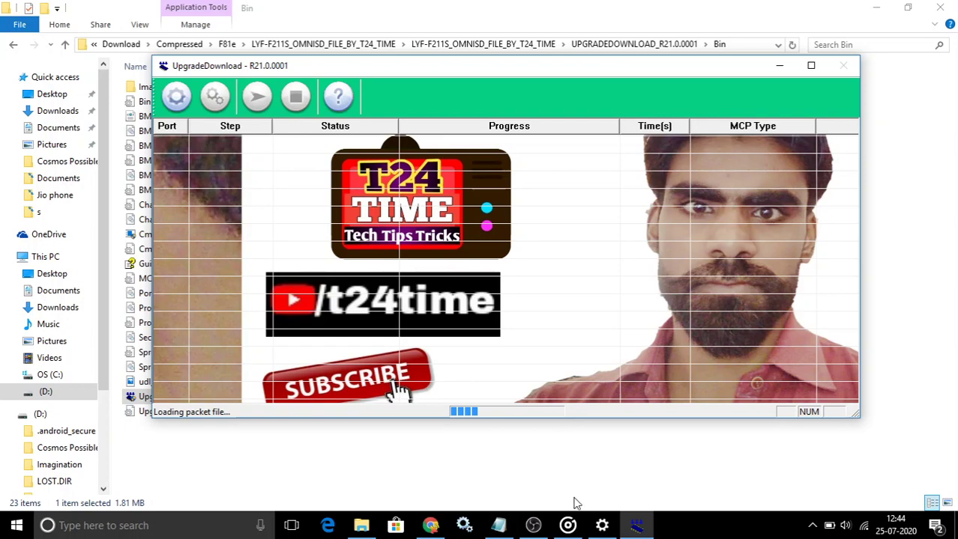
Step: Restore and maximize Notepad, and after a blank line add "AFter that conenct your phone by pressing "5" and insert the USB cable"
left_click(498, 525)
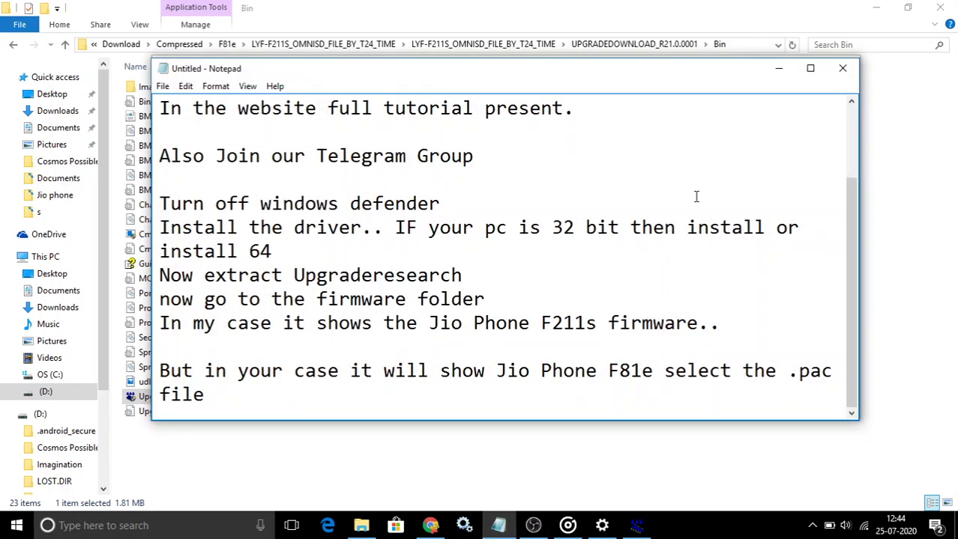
left_click(810, 68)
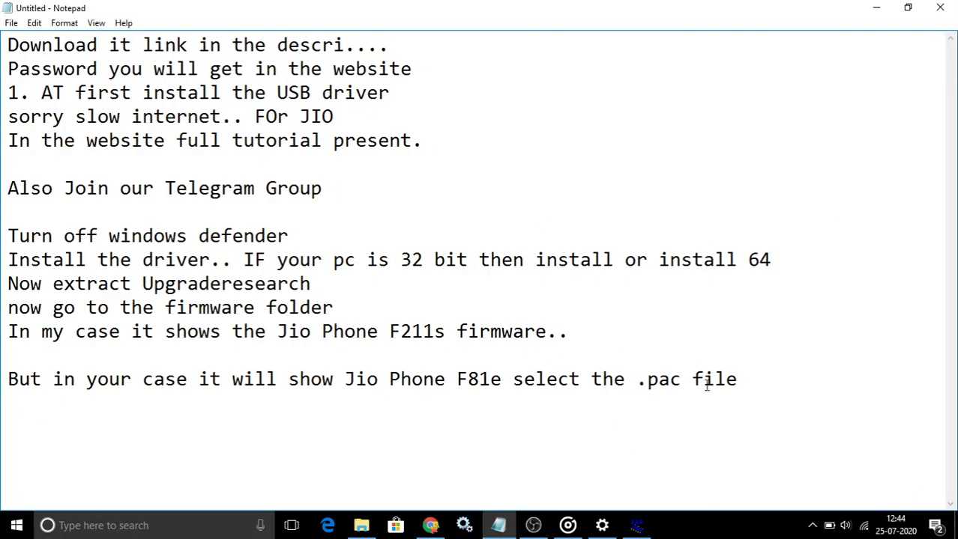
type("AFter")
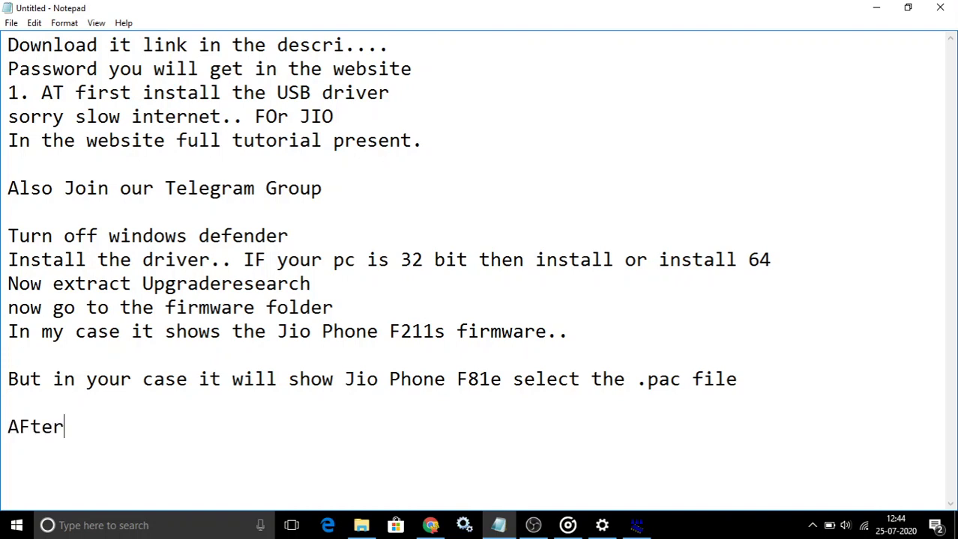
type(" that co")
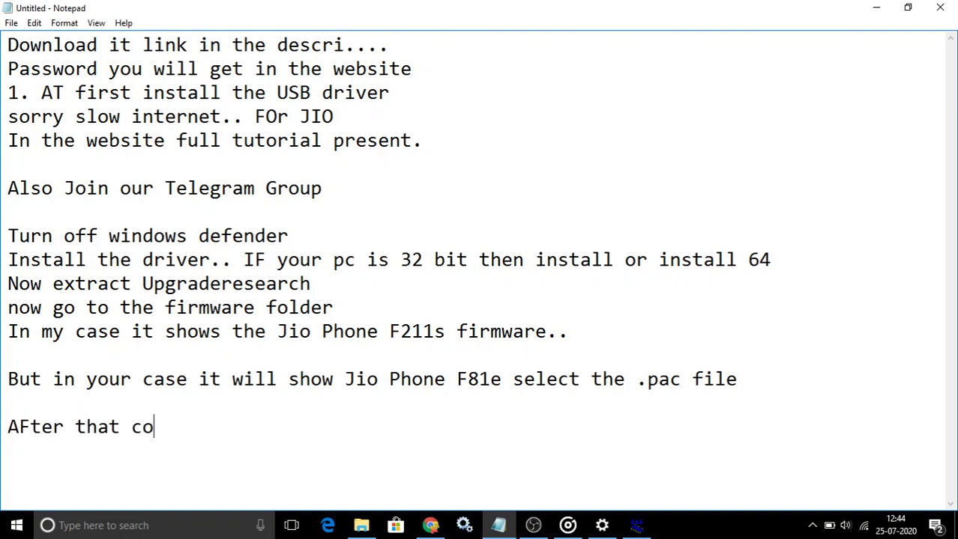
type("nenct you")
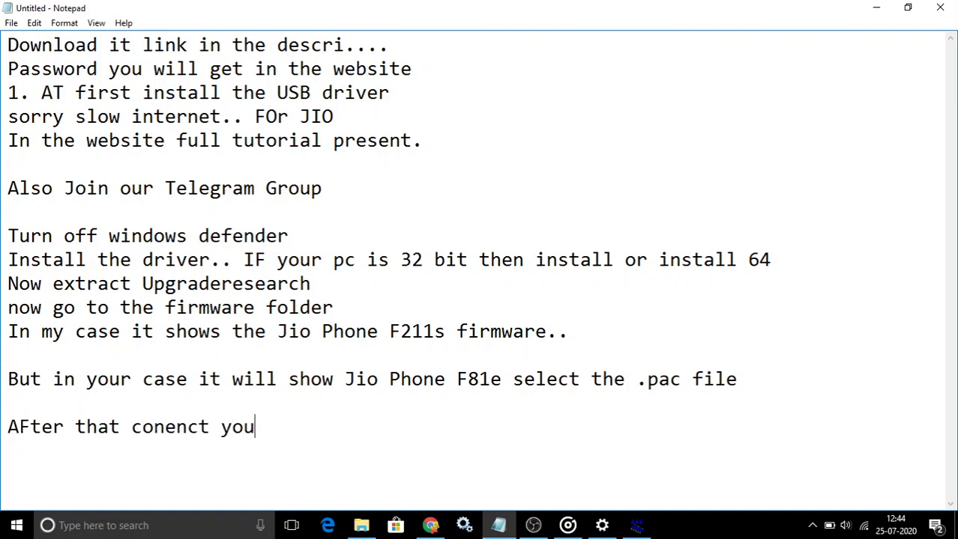
type("r phone ")
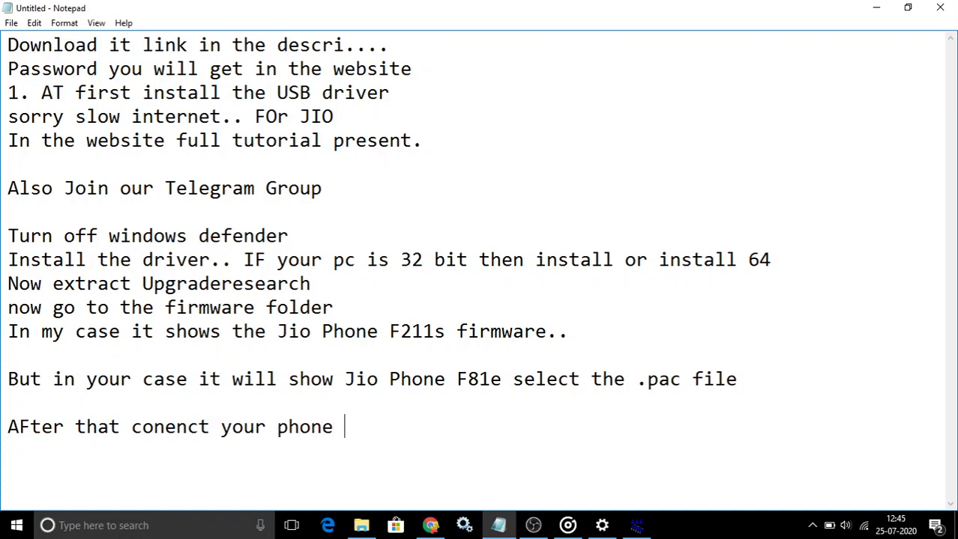
type("by pre")
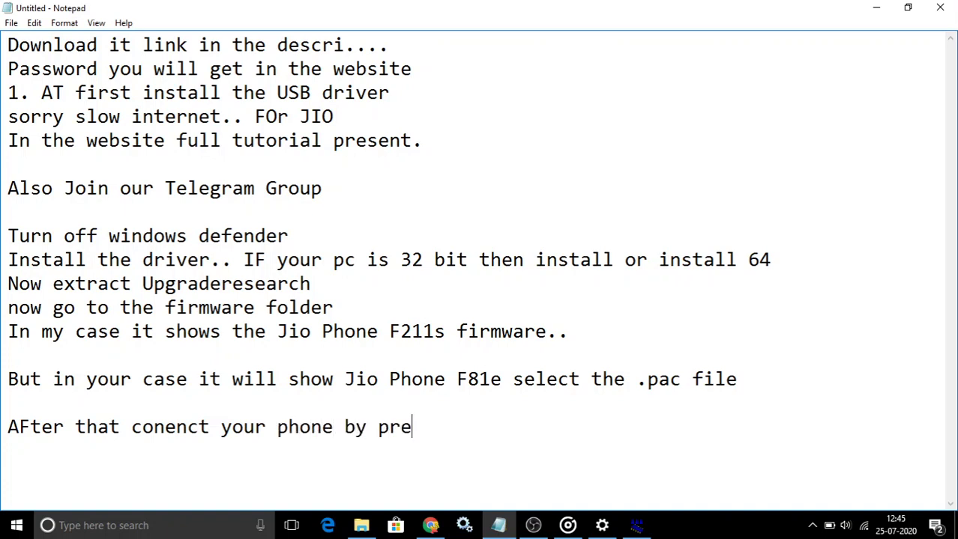
type("ssing \"")
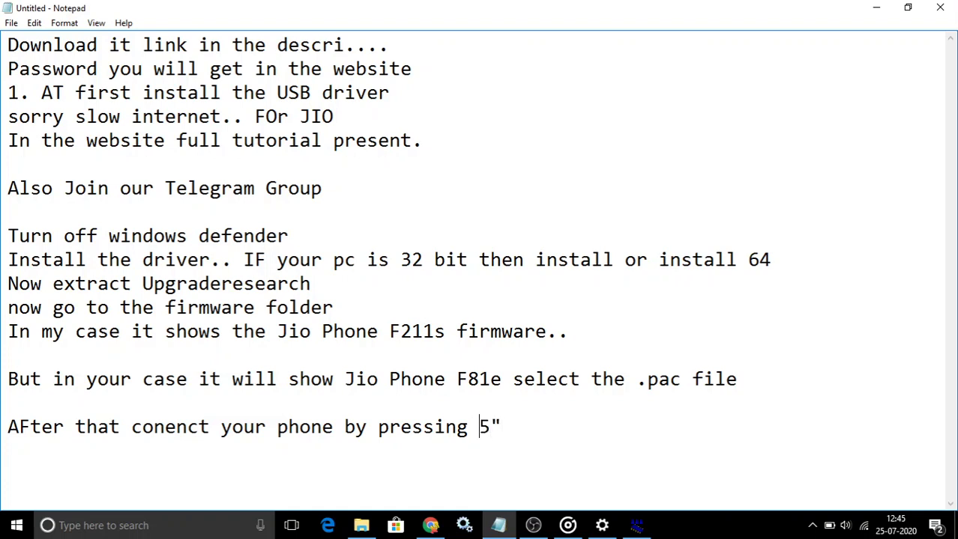
type("5\"")
left_click(480, 427)
type("\" and inse")
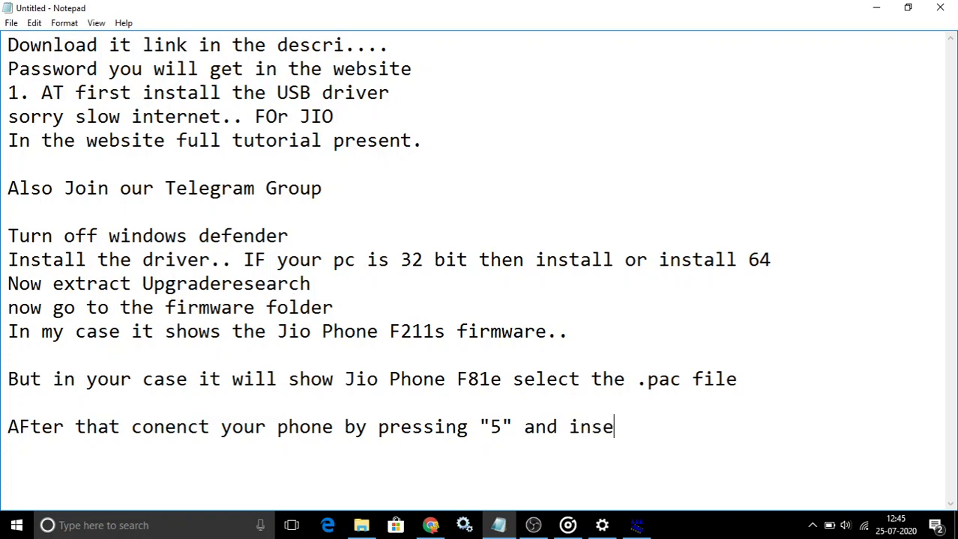
type("rt the US")
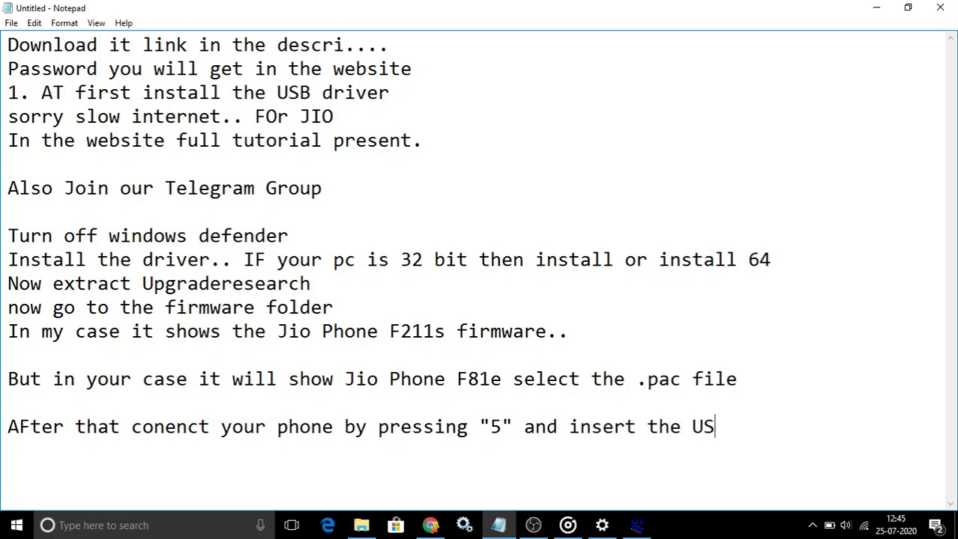
type("B cable")
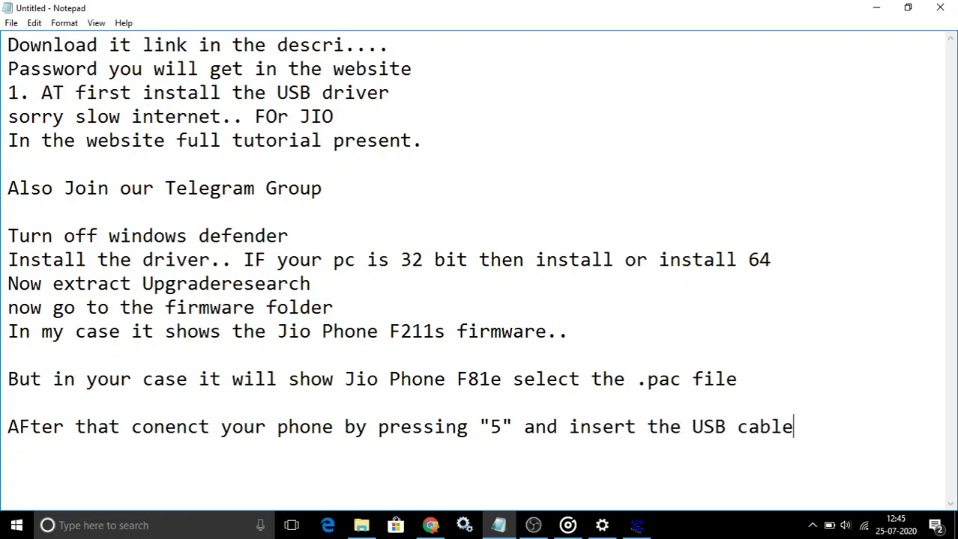